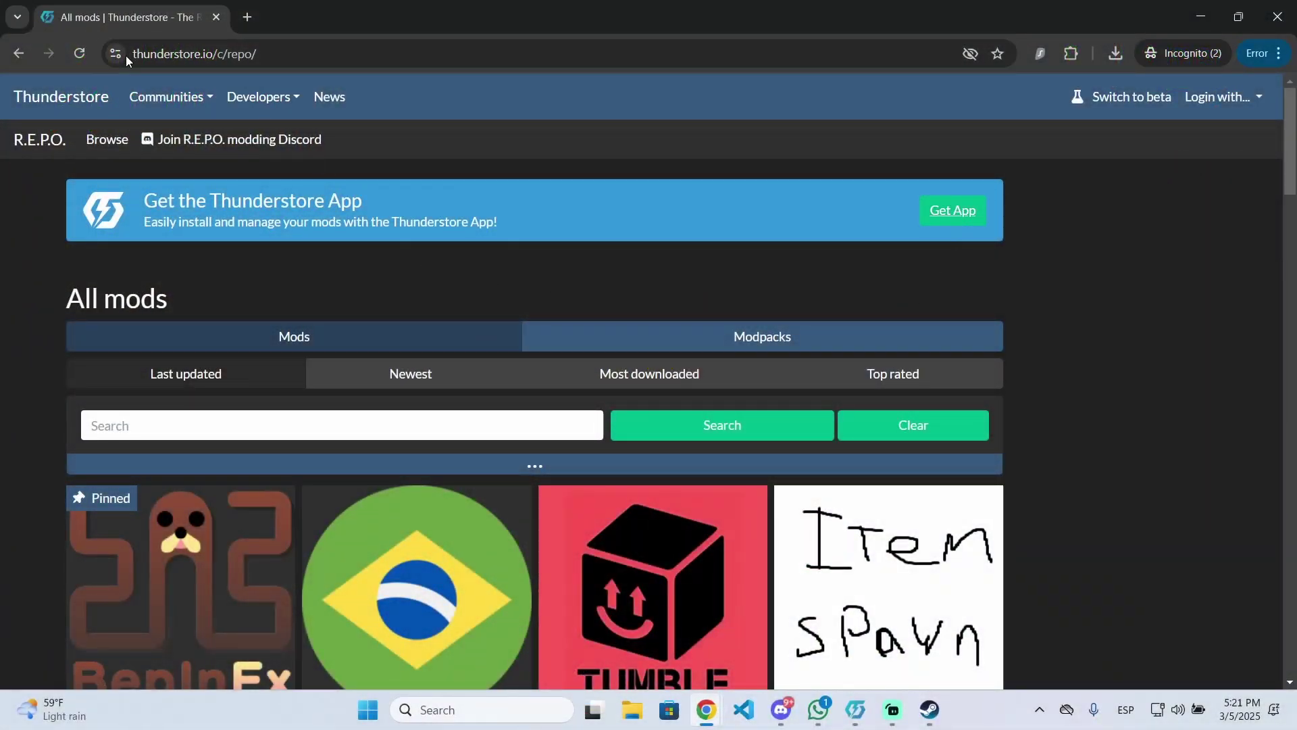
Step: Find R.E.P.O. via the all-communities search and open its pinned BepInExPack package
left_click(155, 105)
left_click(201, 318)
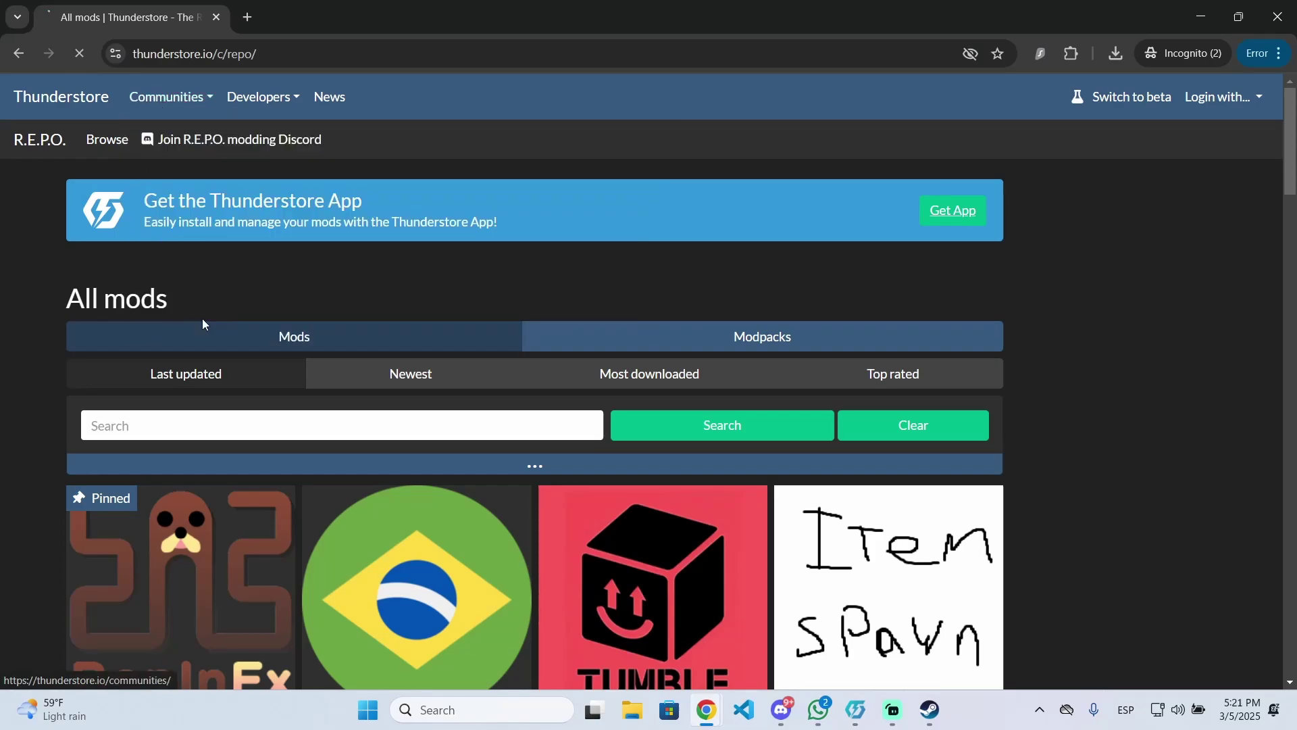
left_click(176, 232)
type("R")
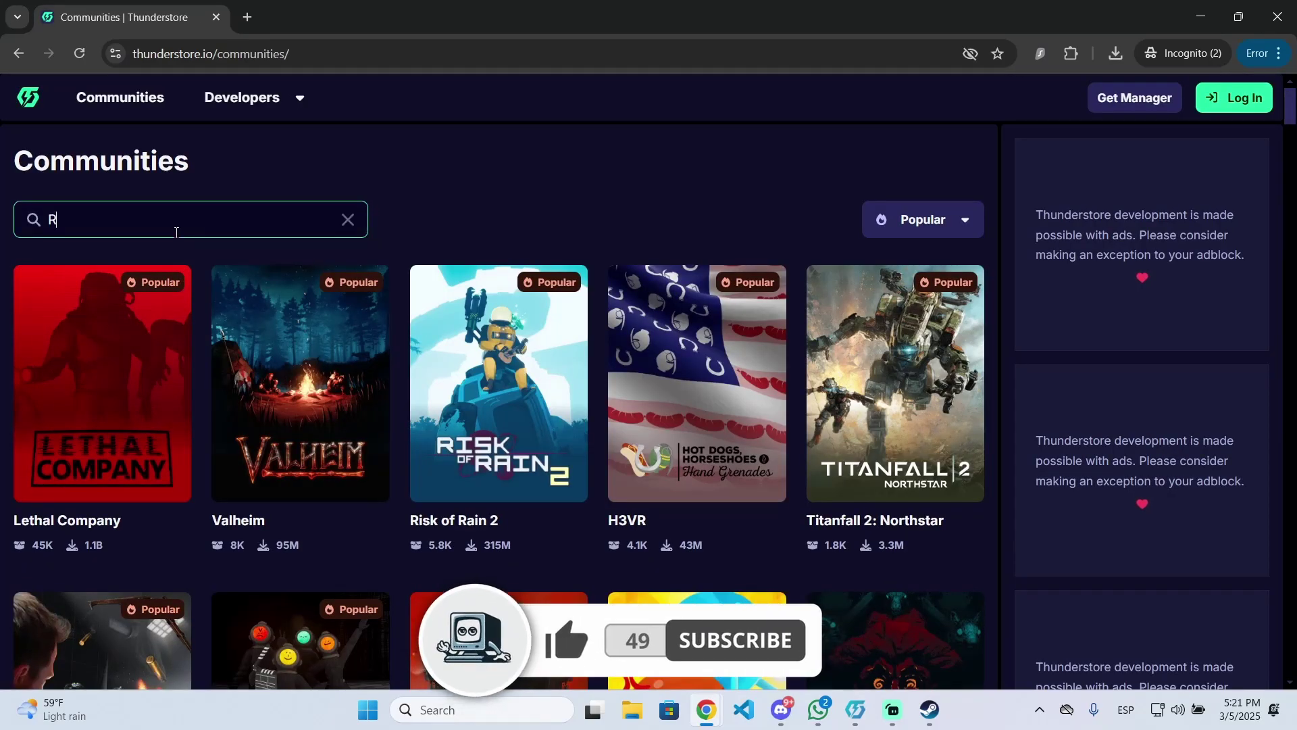
type(".E.")
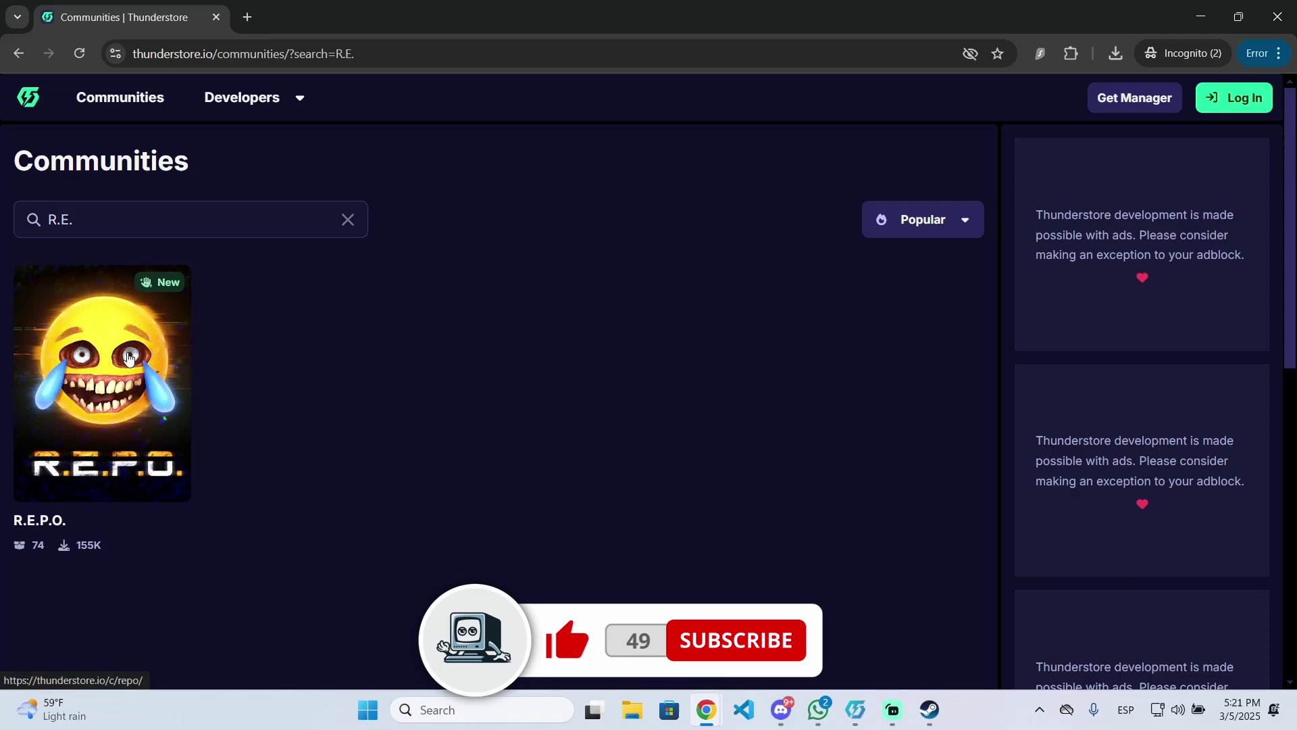
left_click(127, 352)
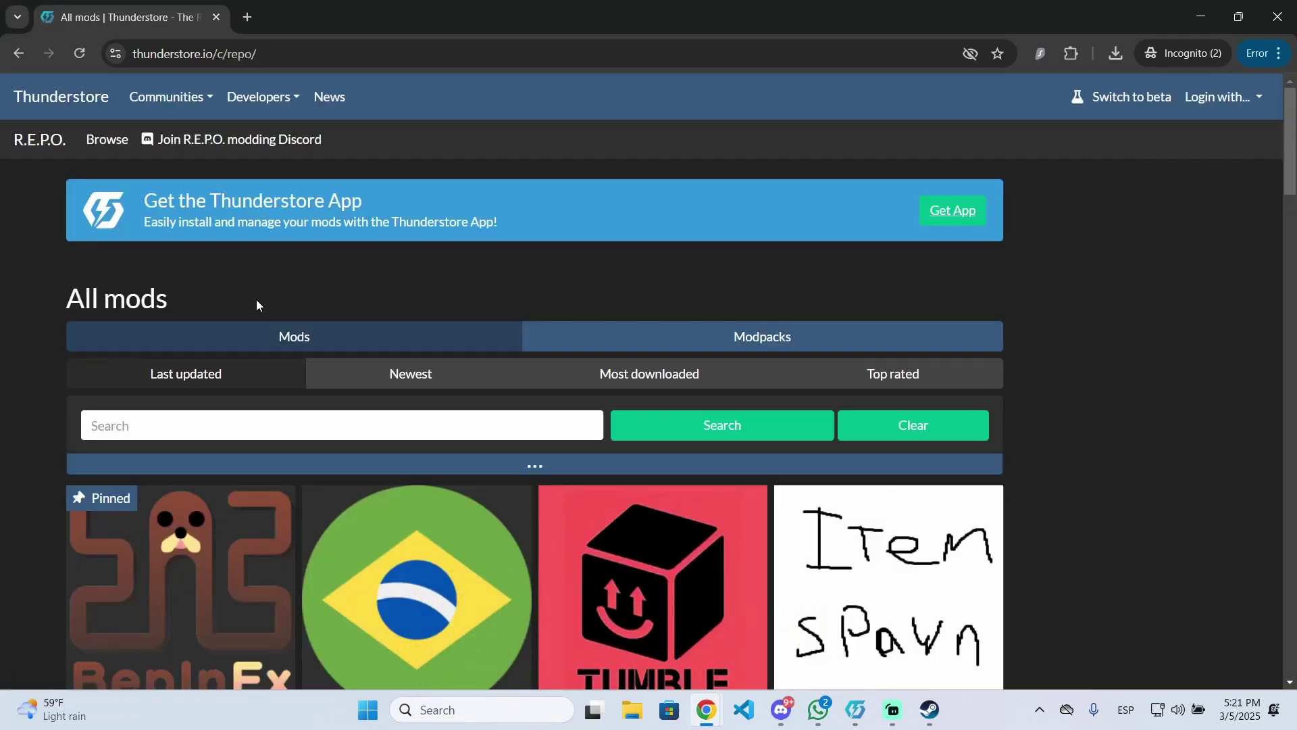
scroll(167, 287, "down", 3)
scroll(169, 304, "down", 3)
scroll(171, 335, "down", 2)
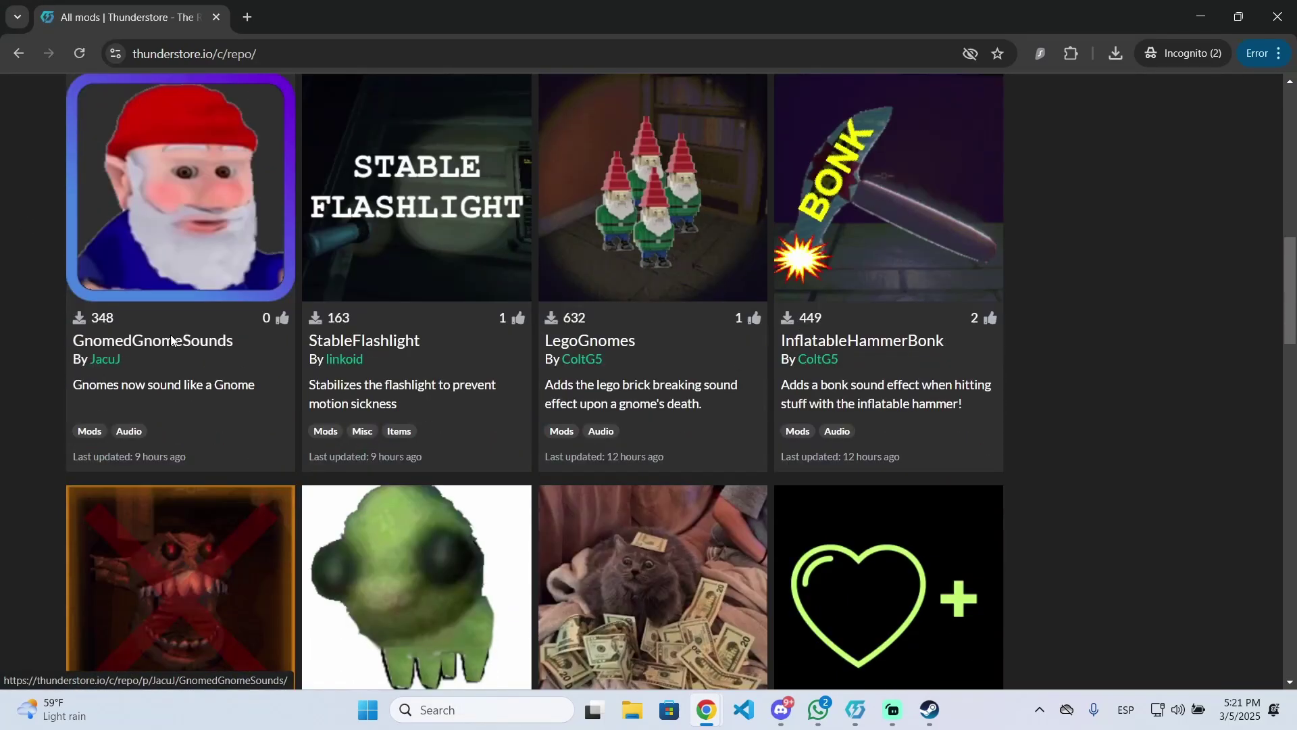
scroll(171, 334, "up", 5)
scroll(171, 335, "up", 5)
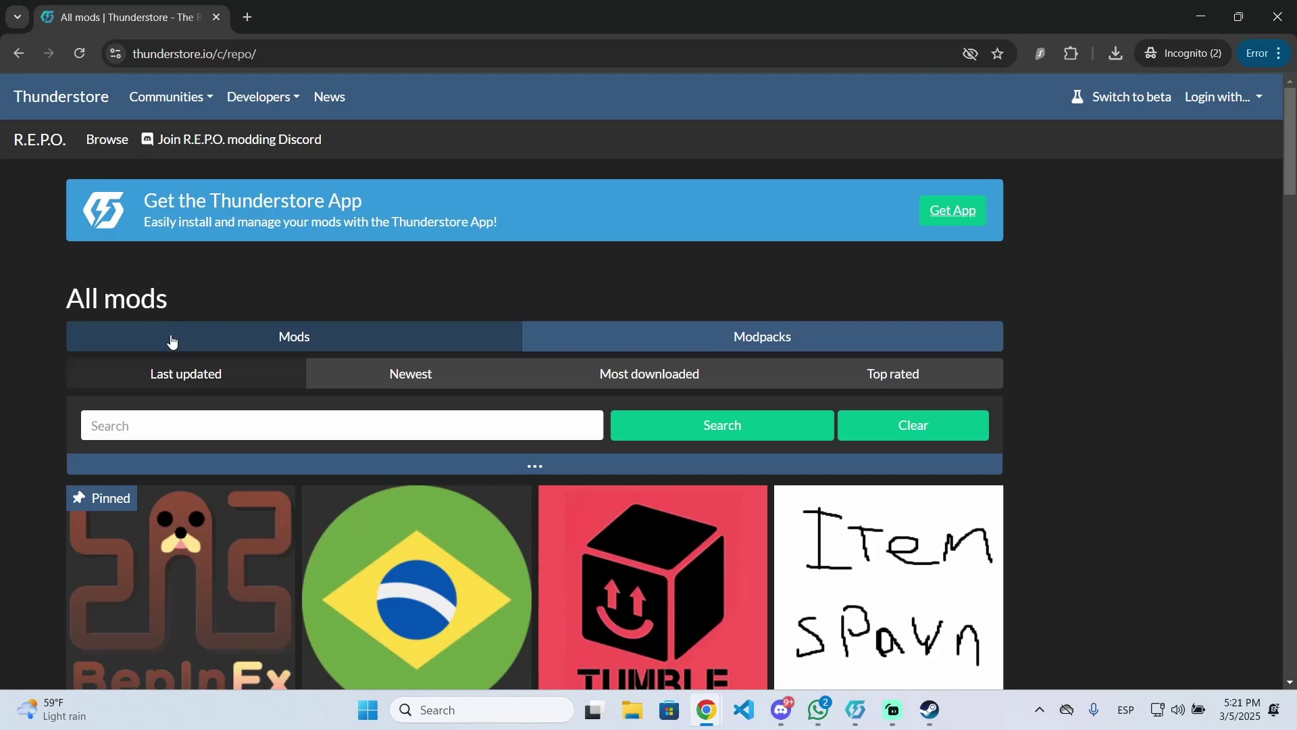
scroll(171, 341, "down", 2)
scroll(305, 451, "up", 1)
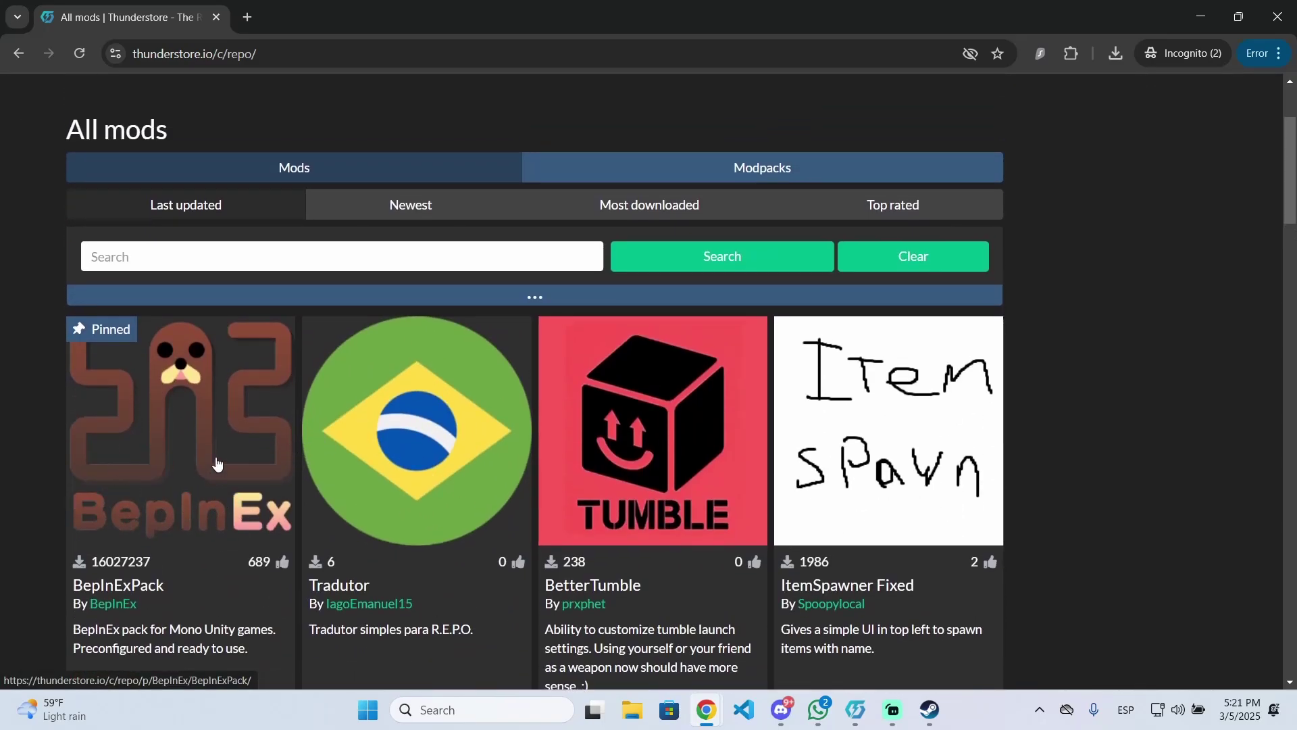
scroll(216, 464, "down", 1)
scroll(227, 440, "down", 1)
scroll(227, 440, "down", 5)
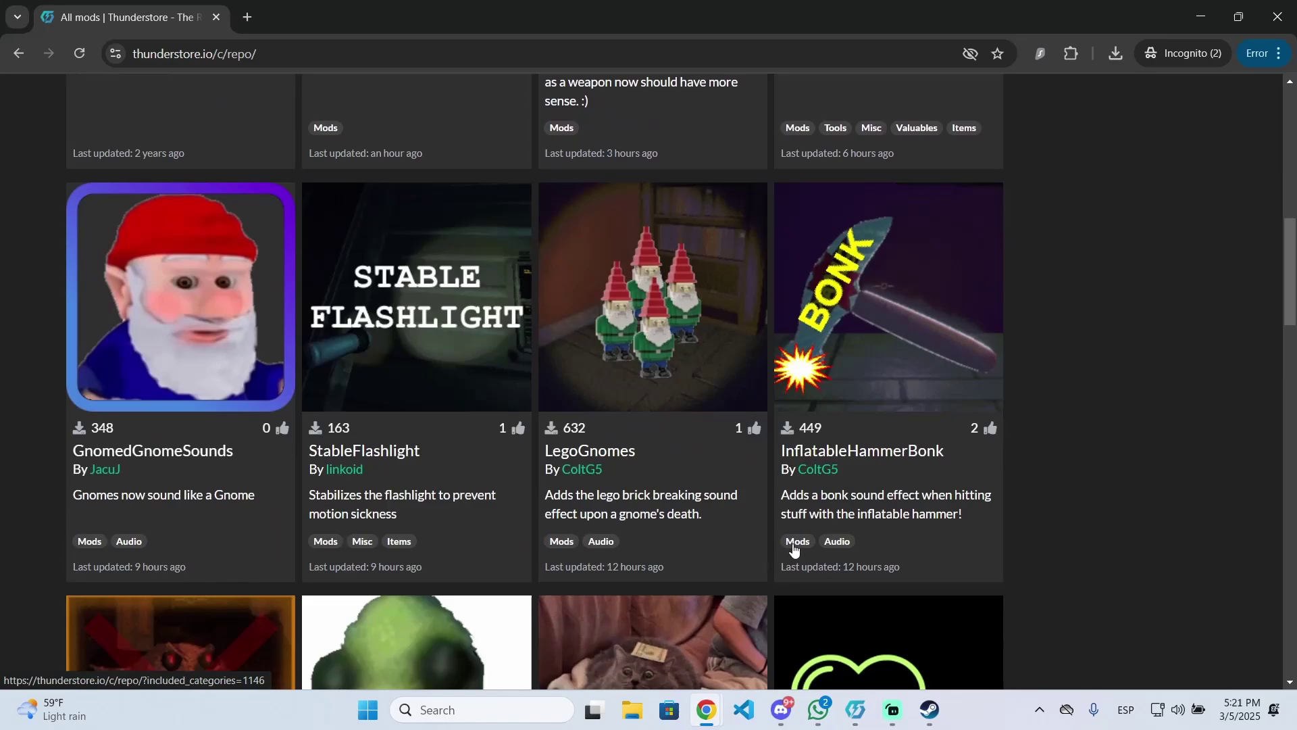
scroll(203, 446, "up", 5)
scroll(189, 448, "up", 1)
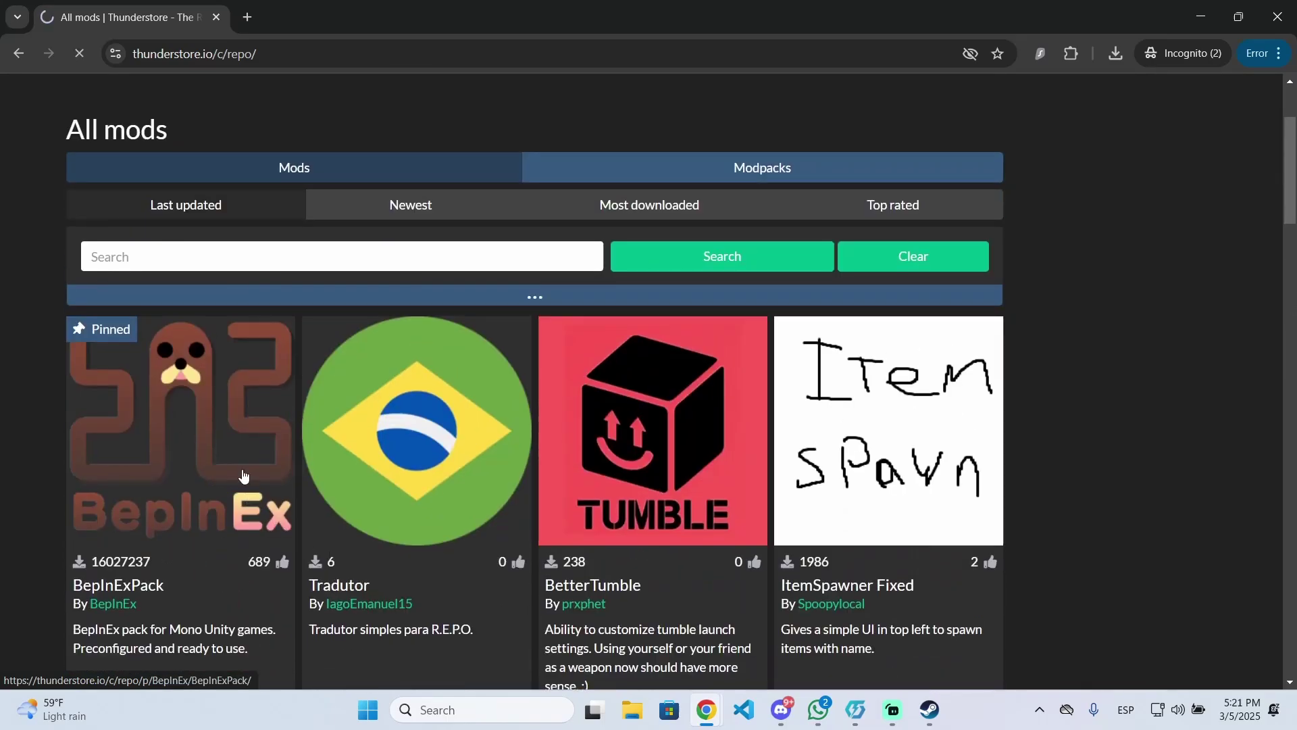
scroll(530, 437, "up", 1)
scroll(339, 483, "up", 1)
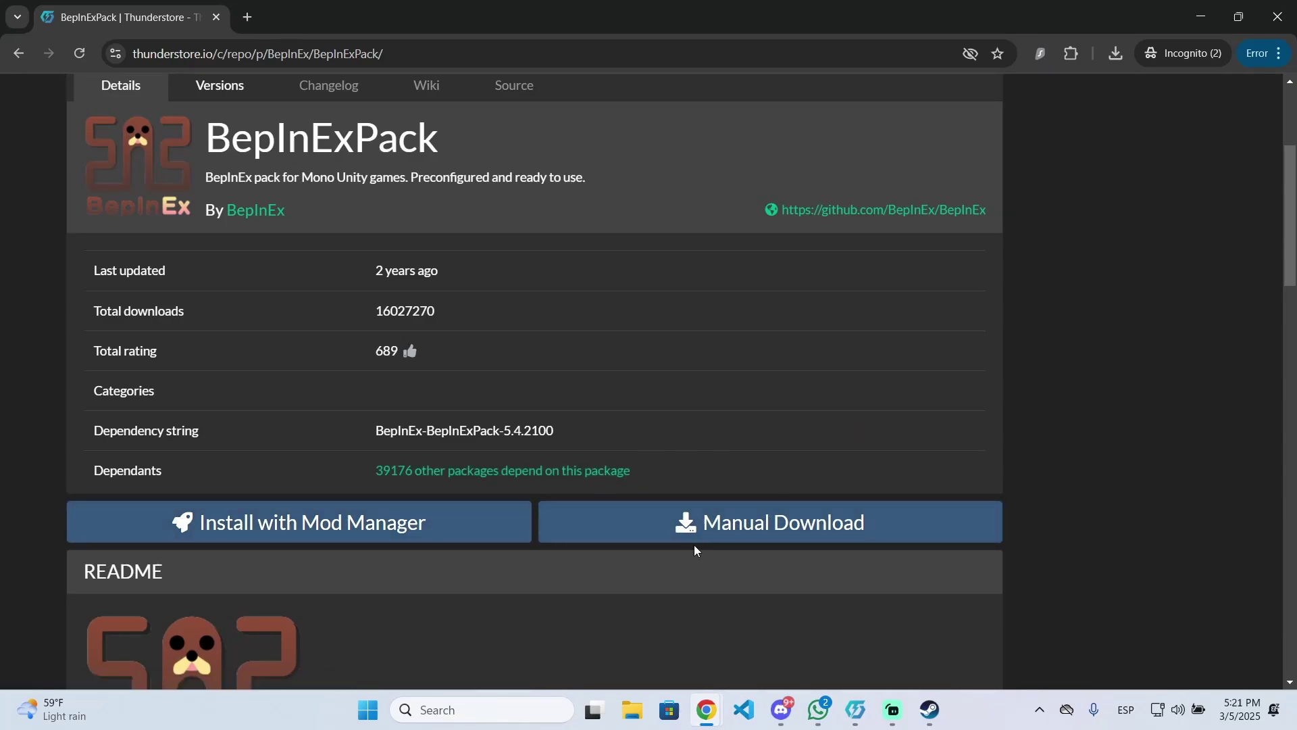
scroll(912, 466, "down", 2)
scroll(942, 507, "up", 2)
scroll(811, 456, "down", 1)
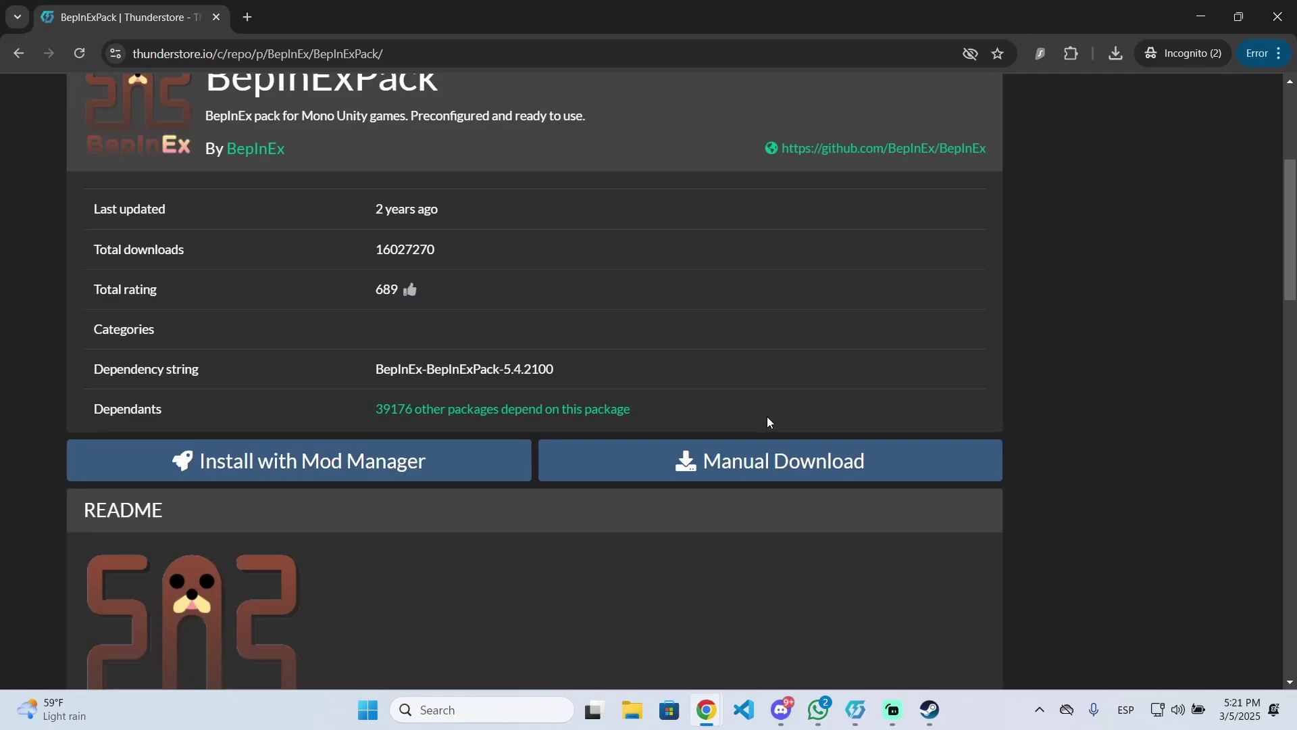
scroll(730, 486, "down", 1)
scroll(710, 528, "up", 1)
scroll(710, 517, "up", 1)
scroll(780, 507, "up", 1)
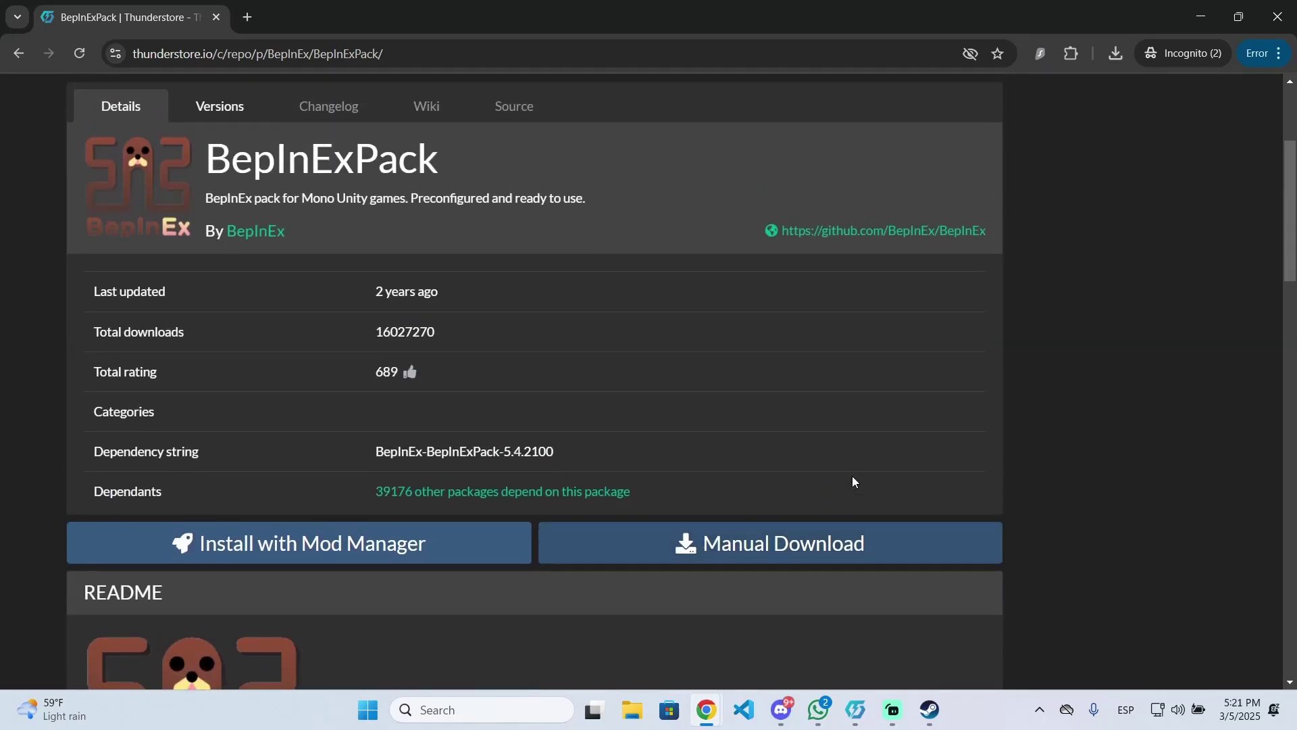
scroll(852, 481, "up", 3)
Step: Show Chrome's recent download history containing the BepInExPack archive
left_click(1114, 53)
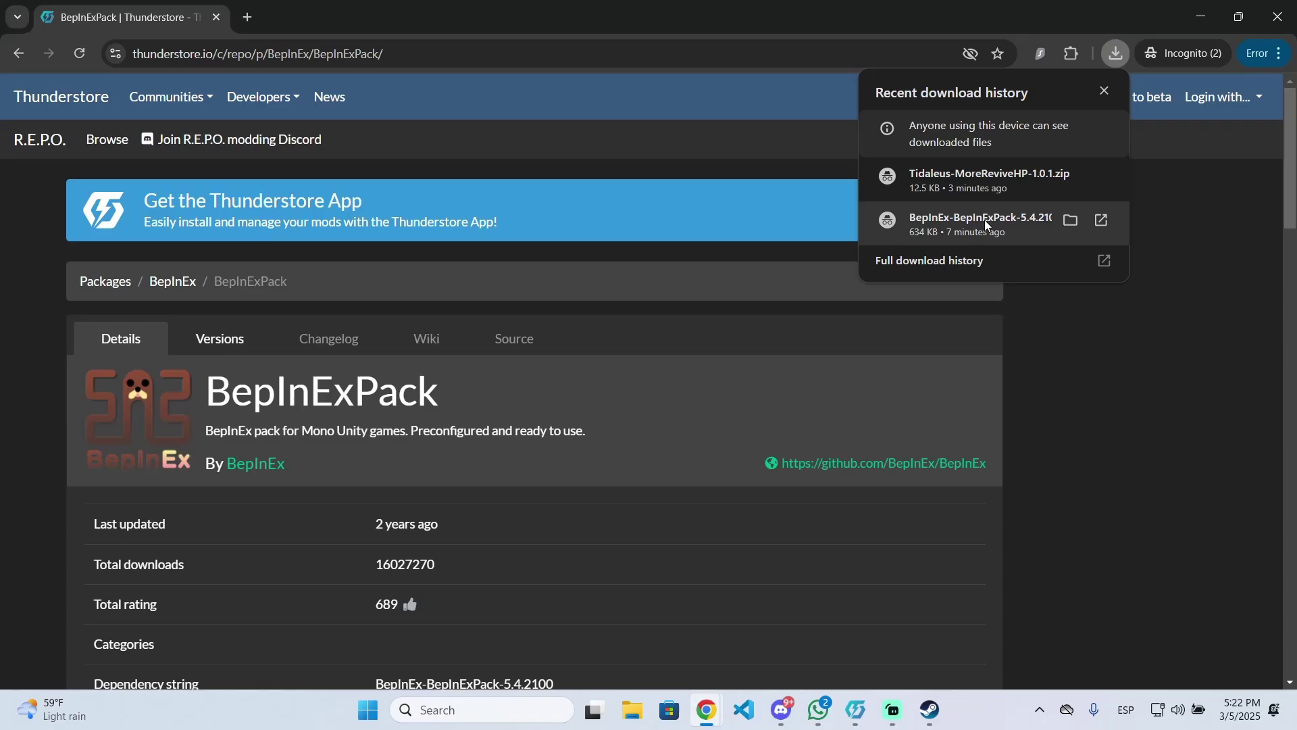
Step: Open the downloaded BepInExPack zip and its inner BepInExPack folder
left_click(981, 222)
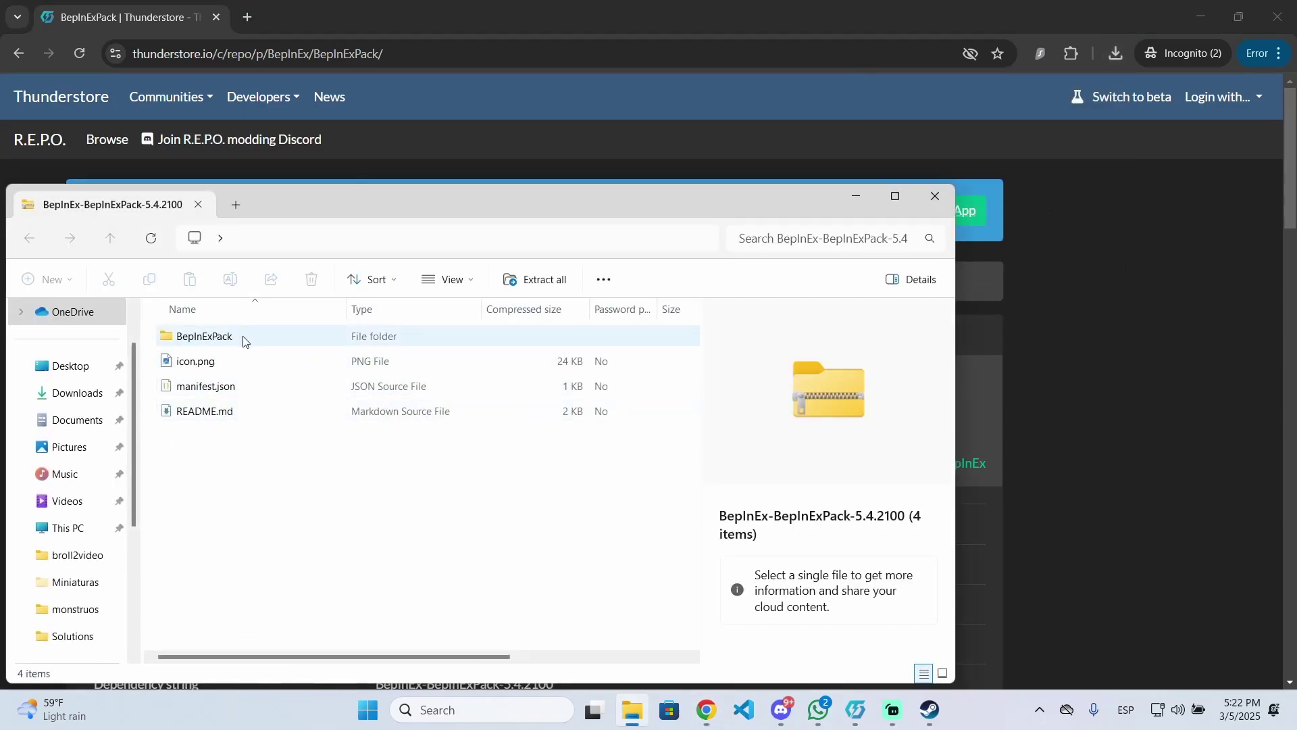
left_click(271, 338)
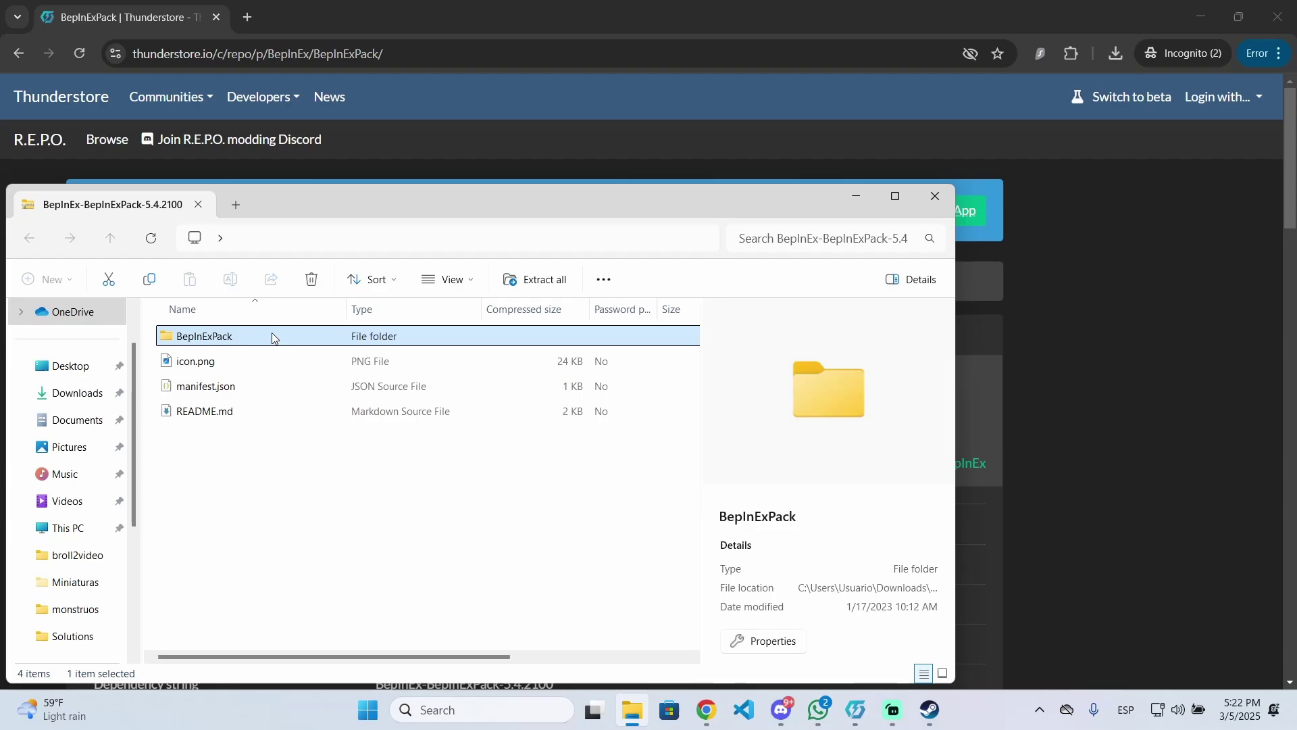
double_click(268, 339)
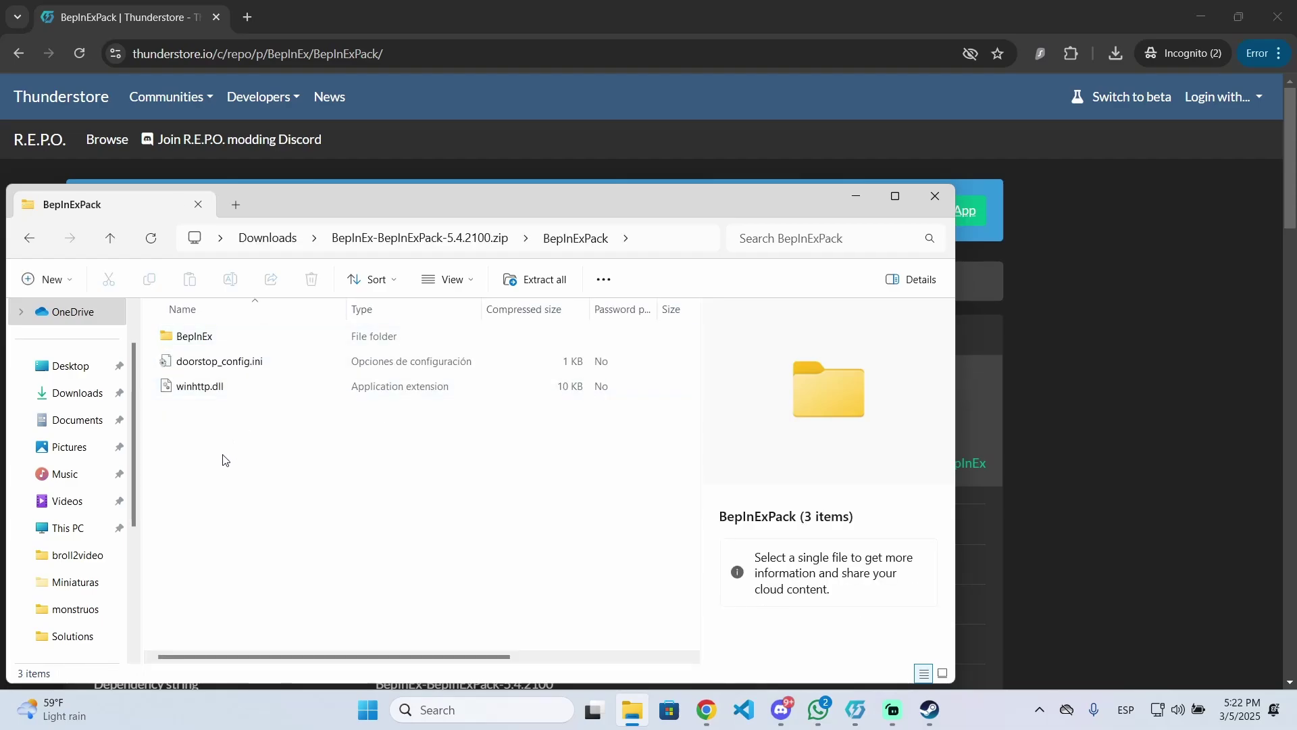
Step: Copy BepInEx, doorstop_config.ini and winhttp.dll from the archive
left_click_drag(248, 398, 275, 356)
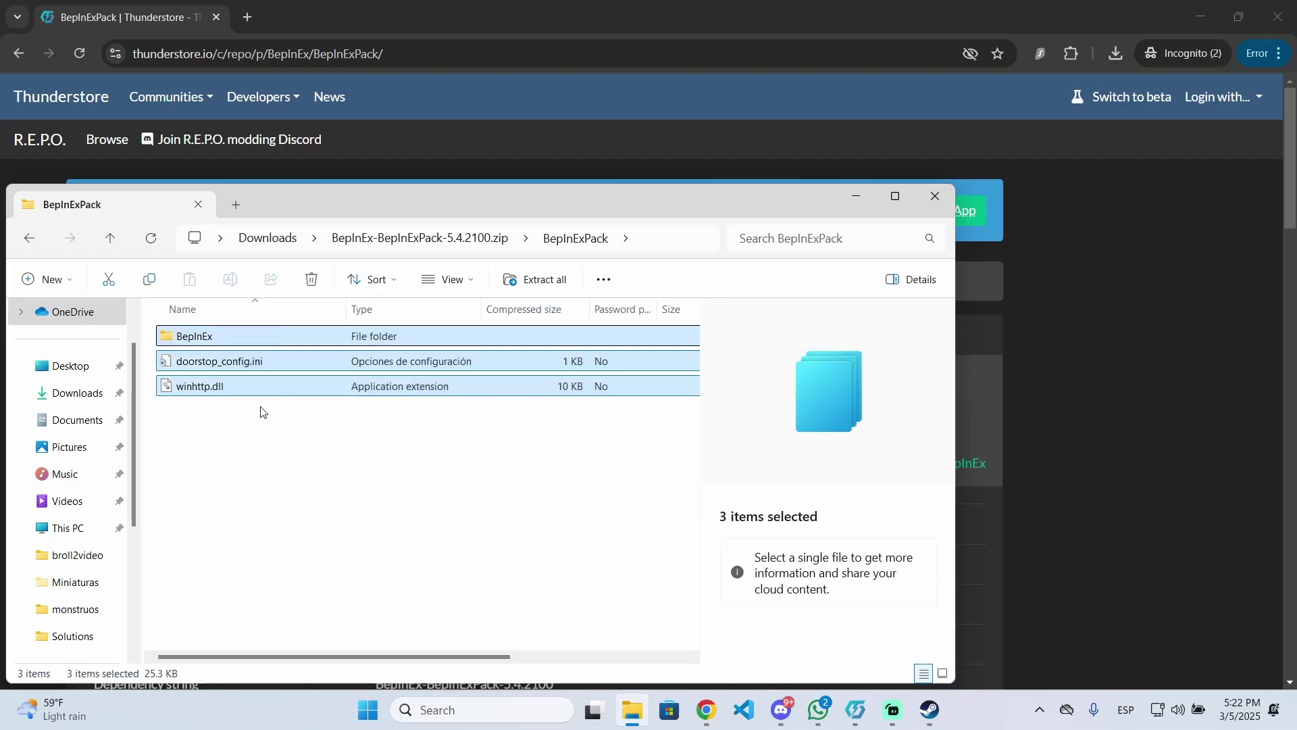
left_click_drag(499, 209, 582, 153)
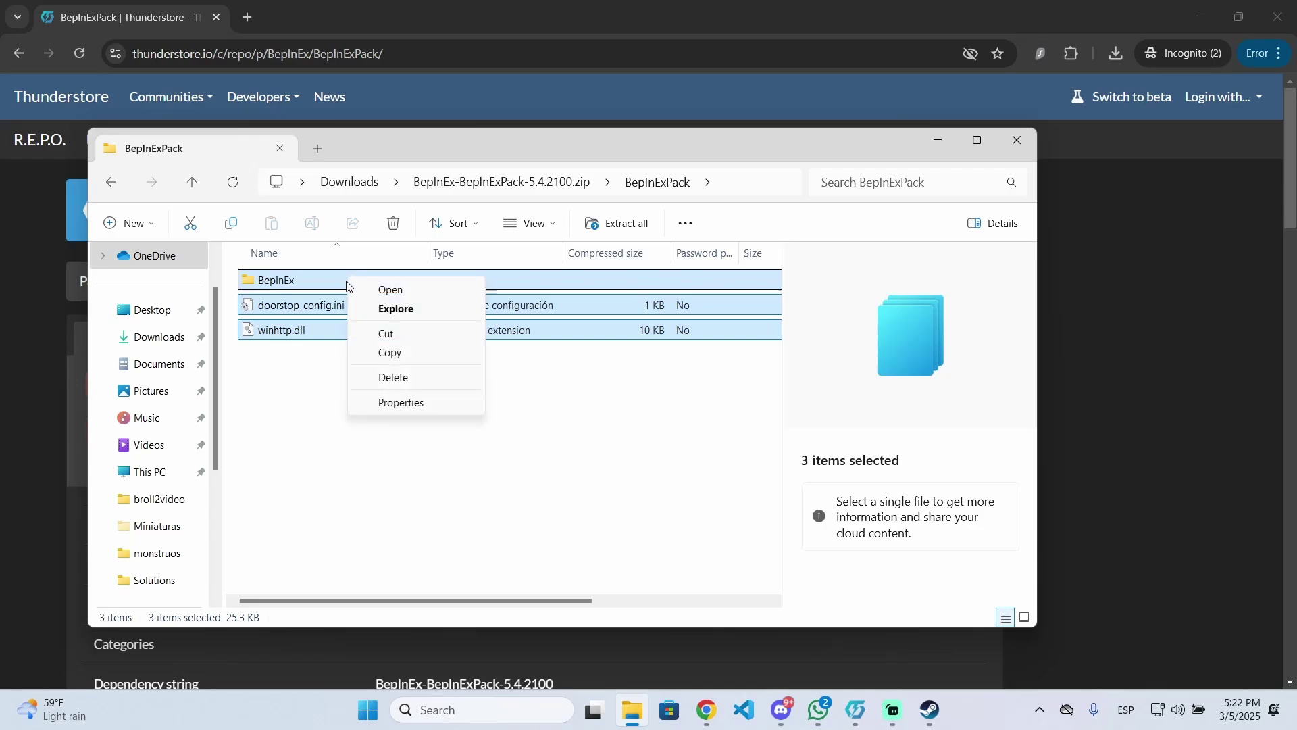
left_click(409, 355)
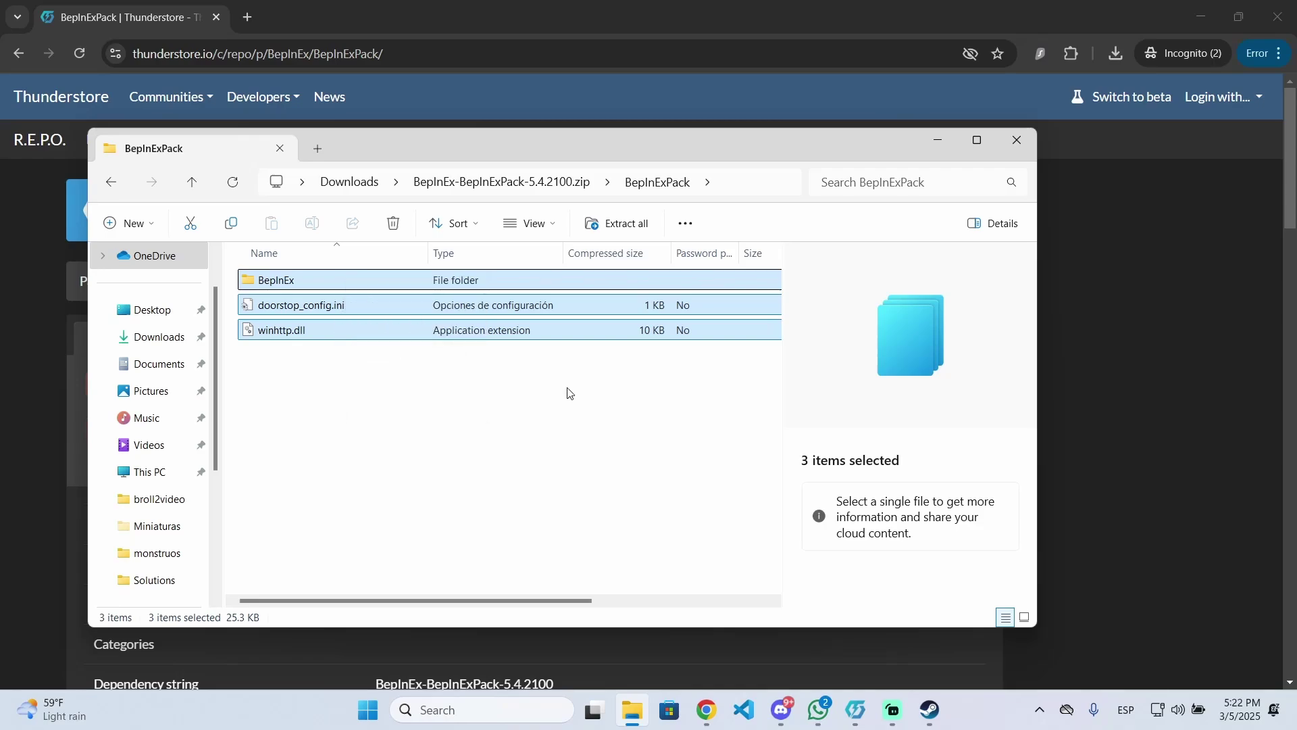
left_click(365, 456)
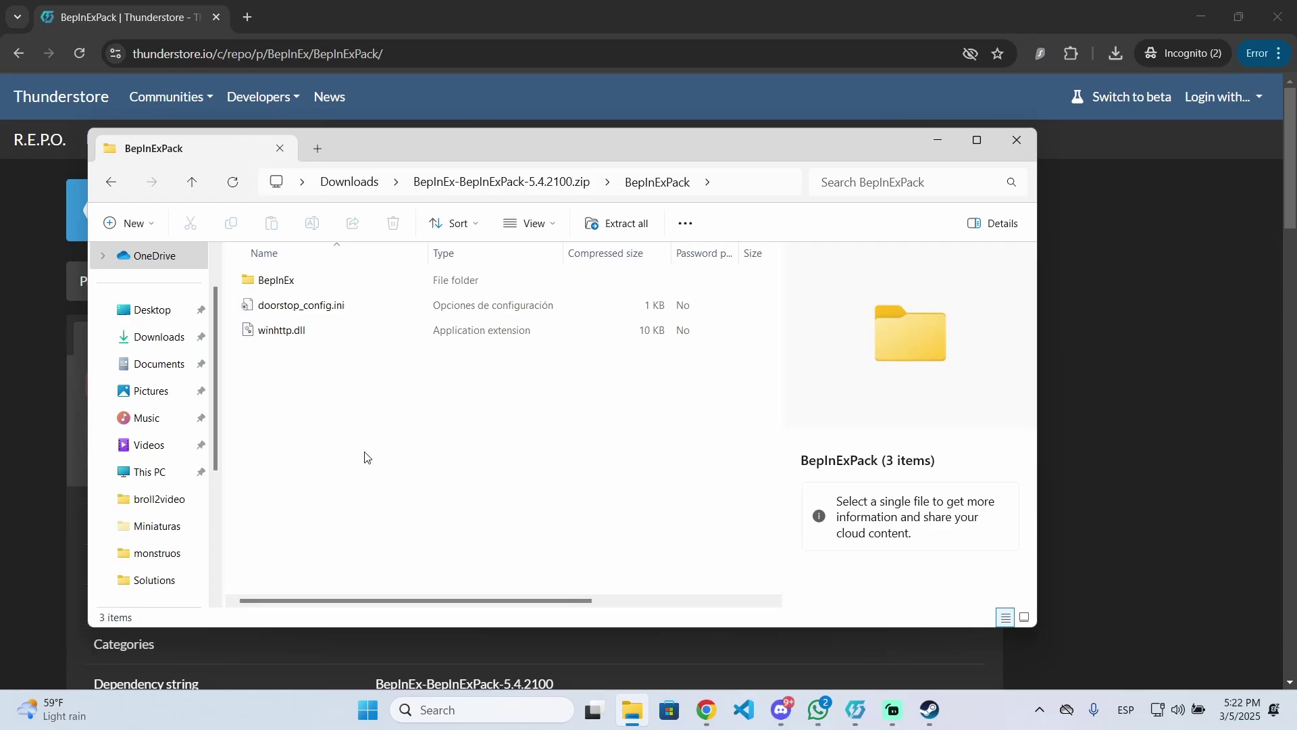
Step: Open R.E.P.O.'s local files from the Steam library via Manage > Browse local files
left_click(929, 714)
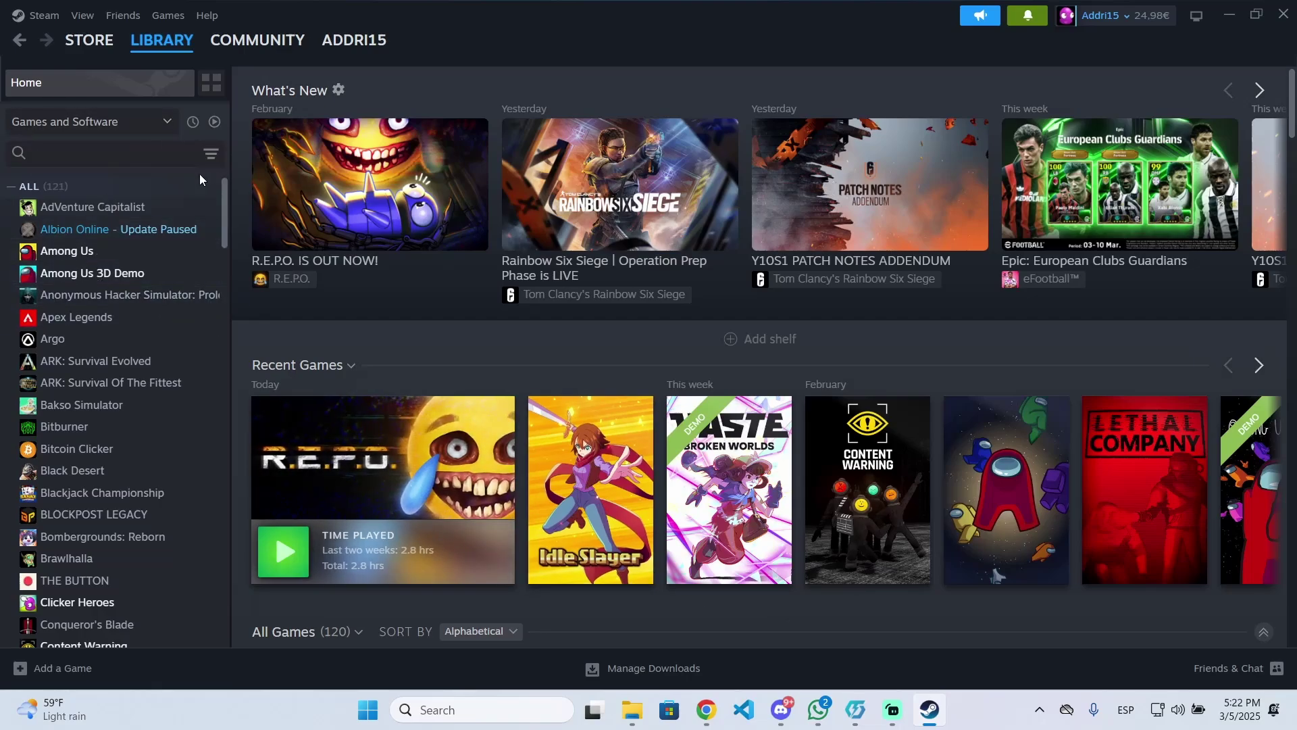
type("R")
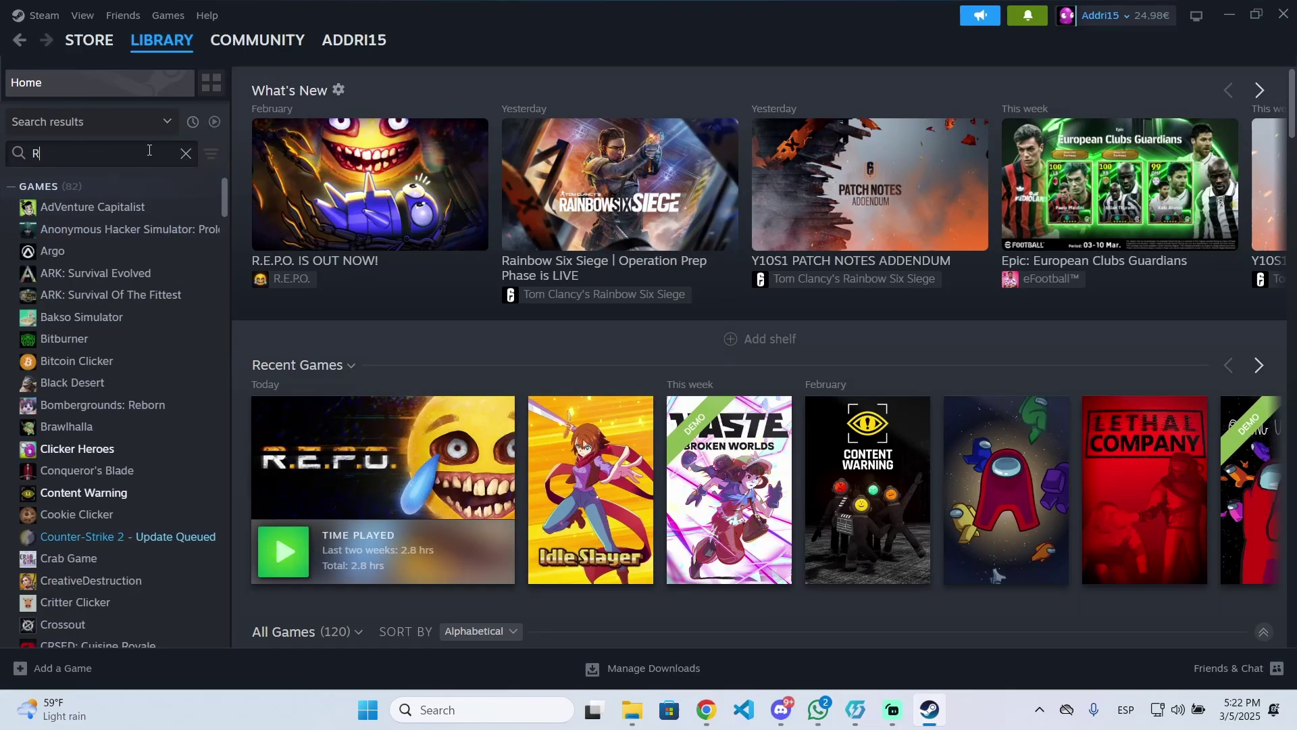
type(".E.P")
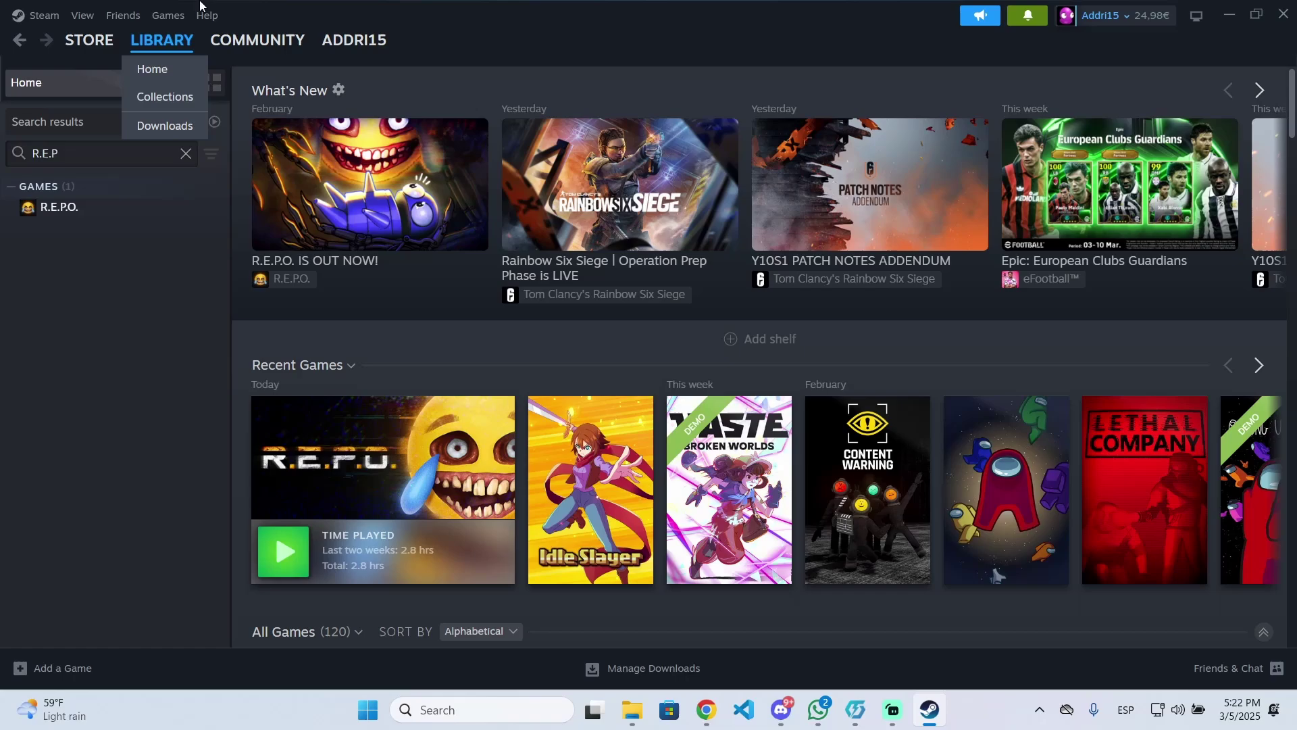
right_click(89, 208)
mouse_move(126, 301)
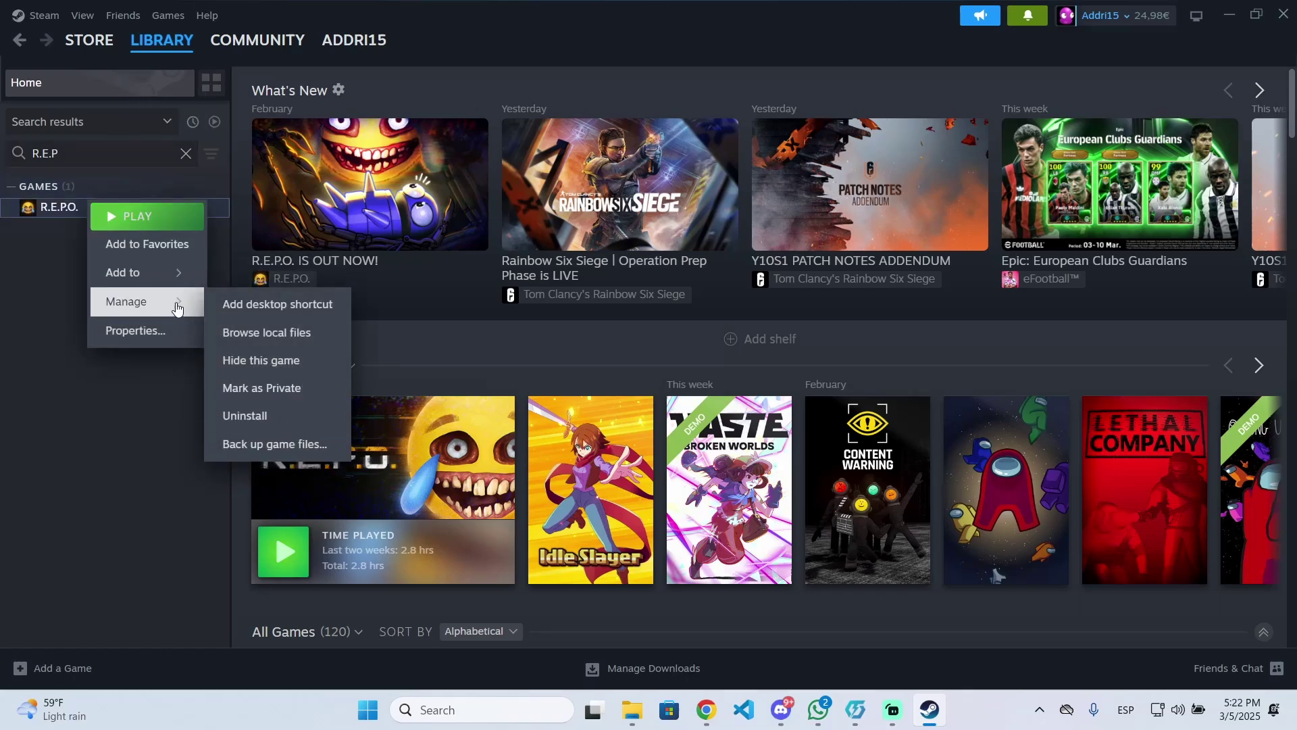
left_click(266, 332)
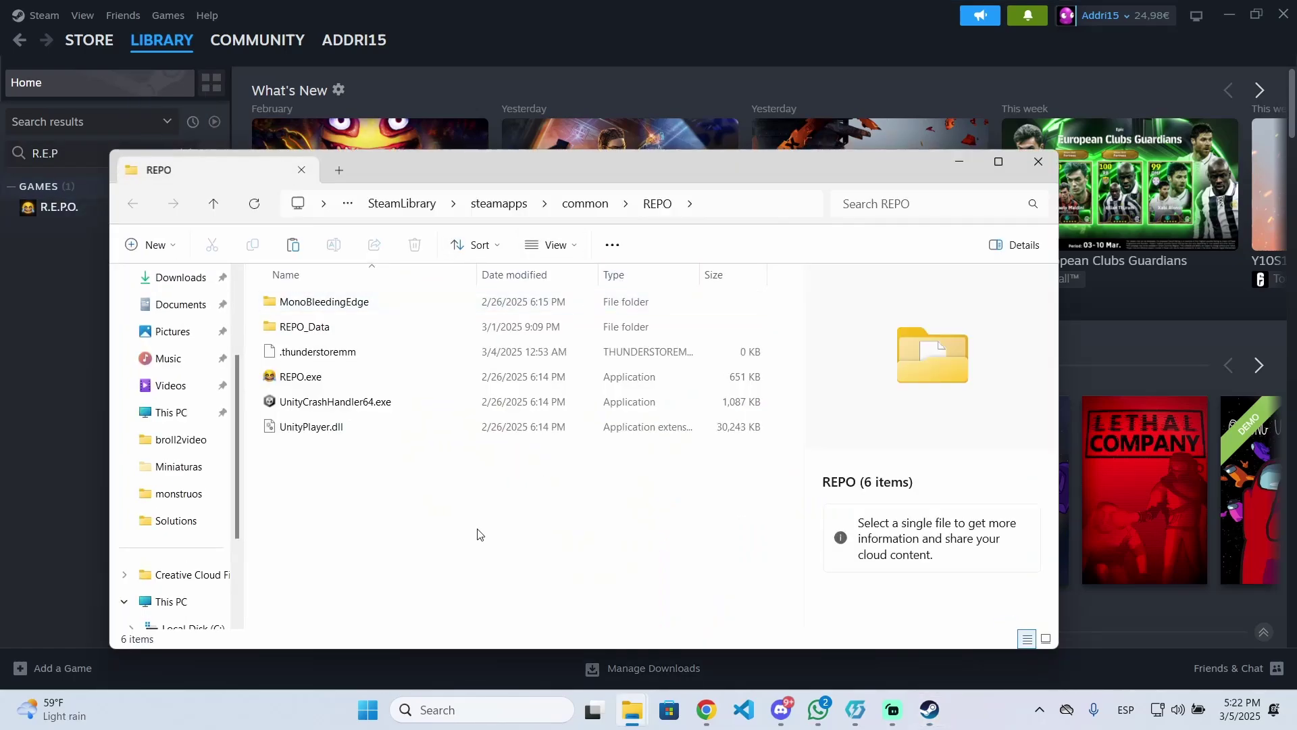
Step: Paste BepInEx, doorstop_config.ini and winhttp.dll into the REPO game folder
left_click_drag(478, 534, 469, 325)
left_click(484, 511)
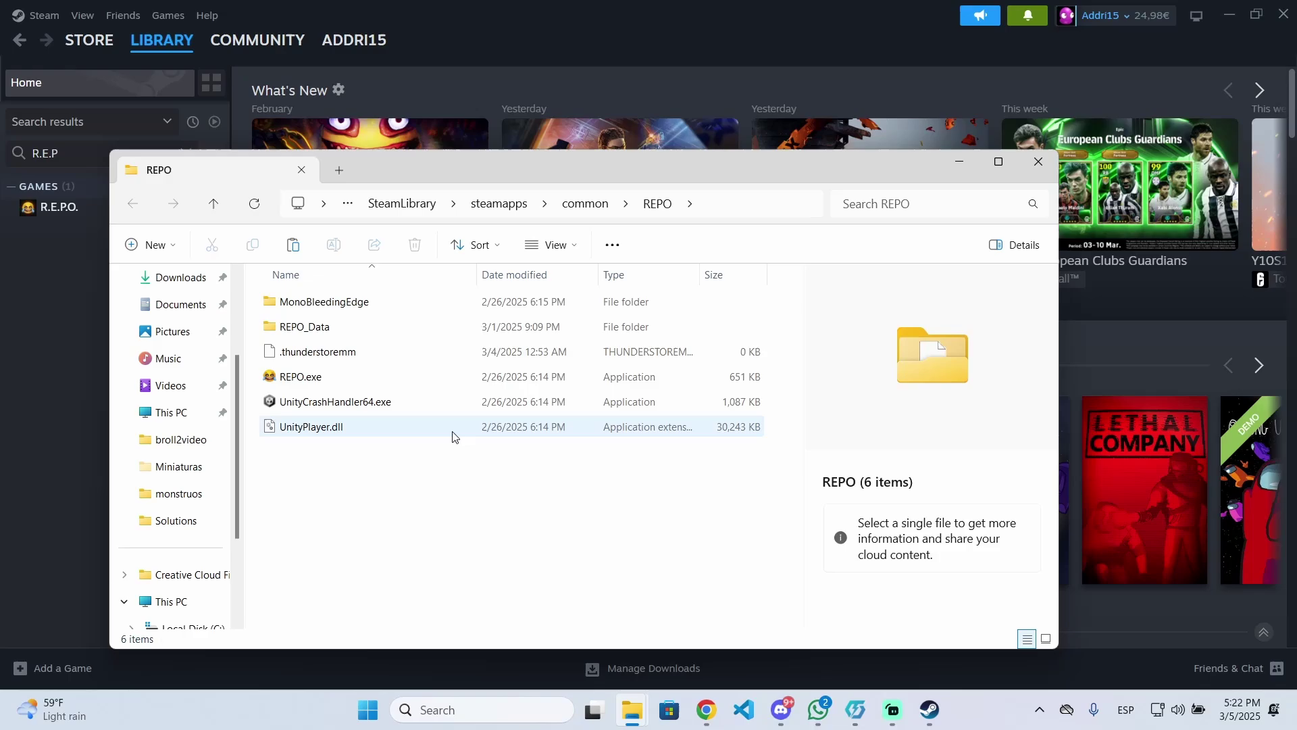
right_click(392, 493)
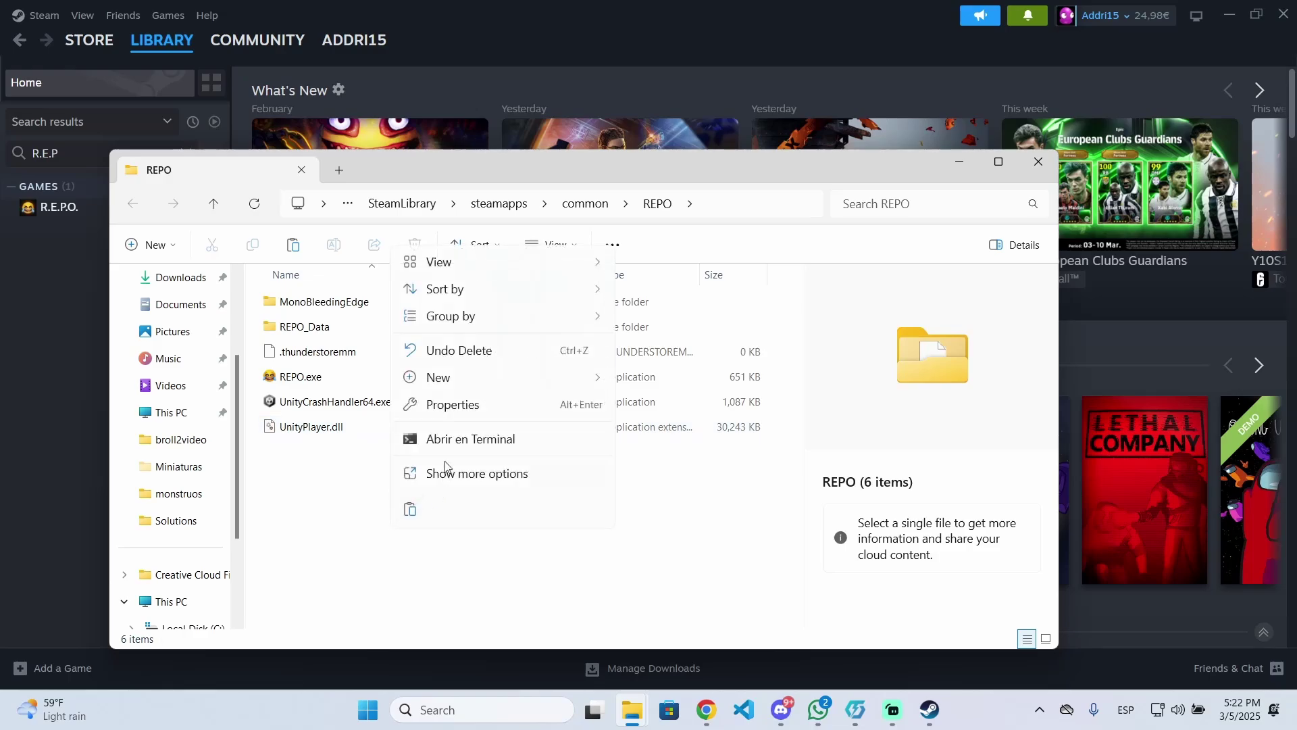
left_click(409, 510)
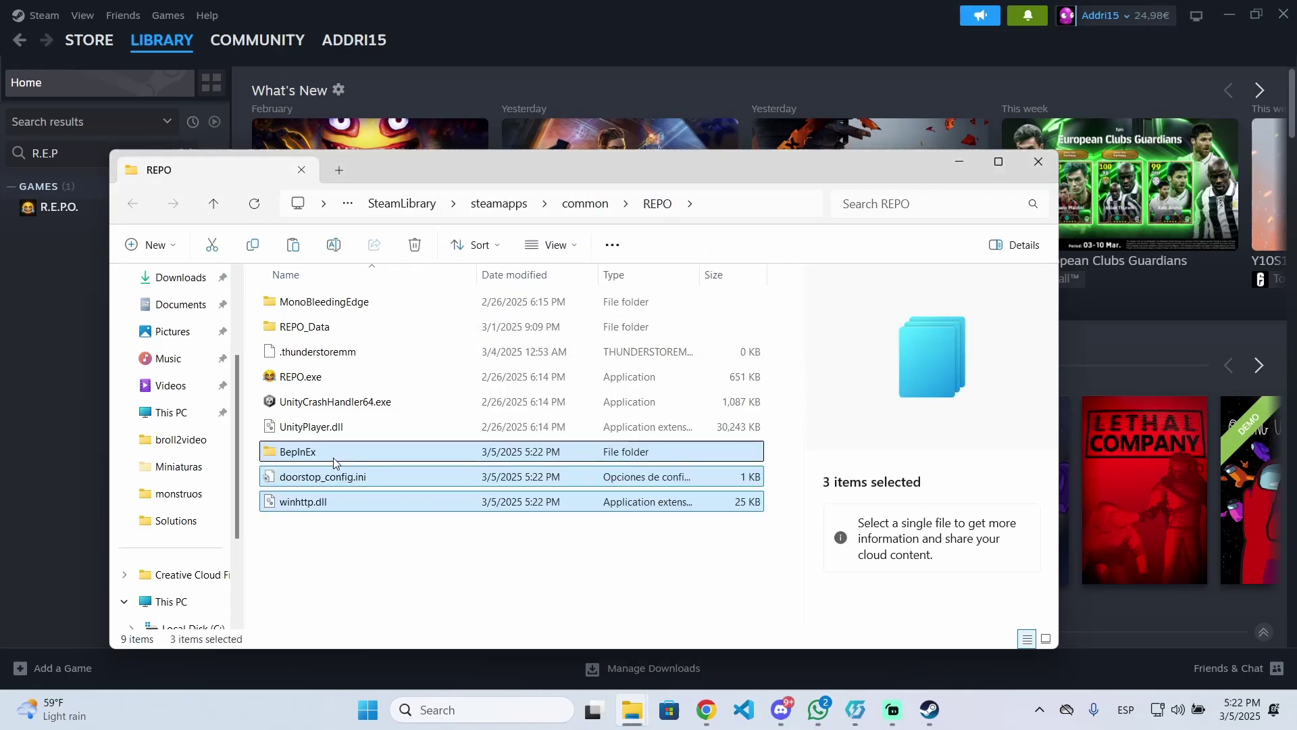
left_click(1224, 15)
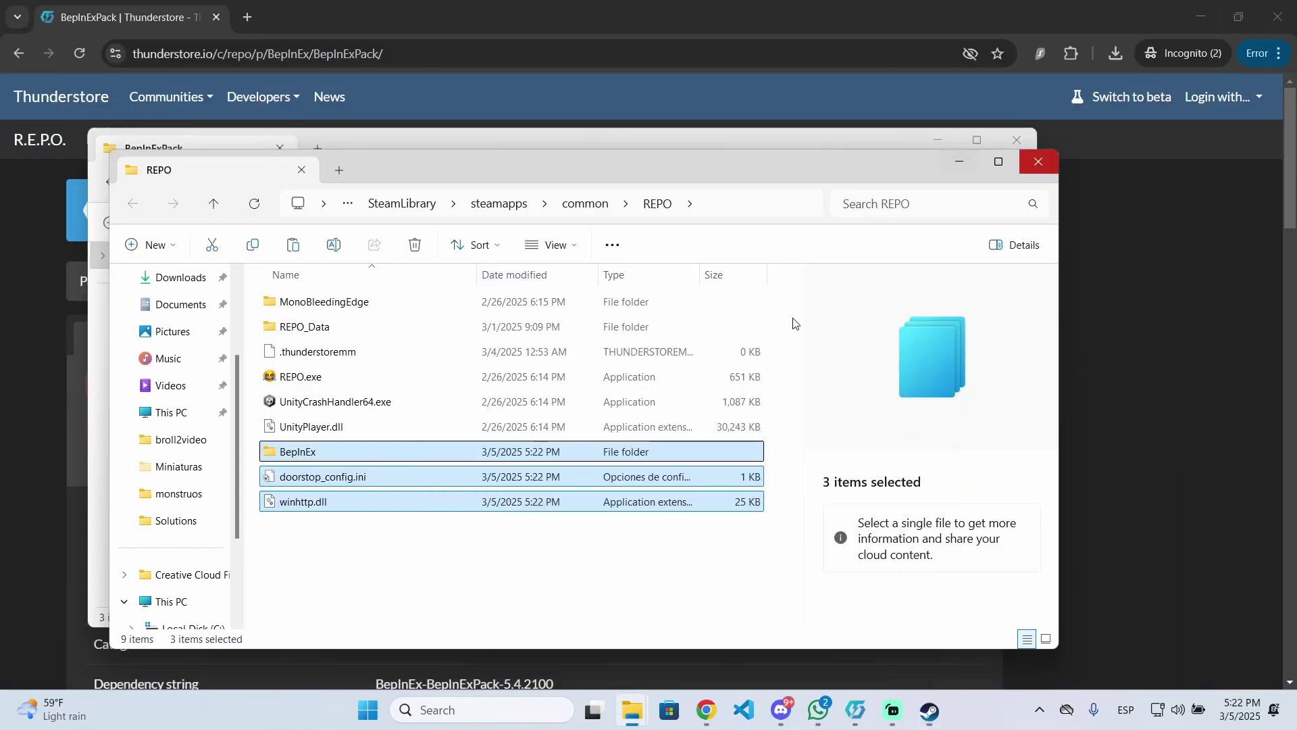
left_click(390, 517)
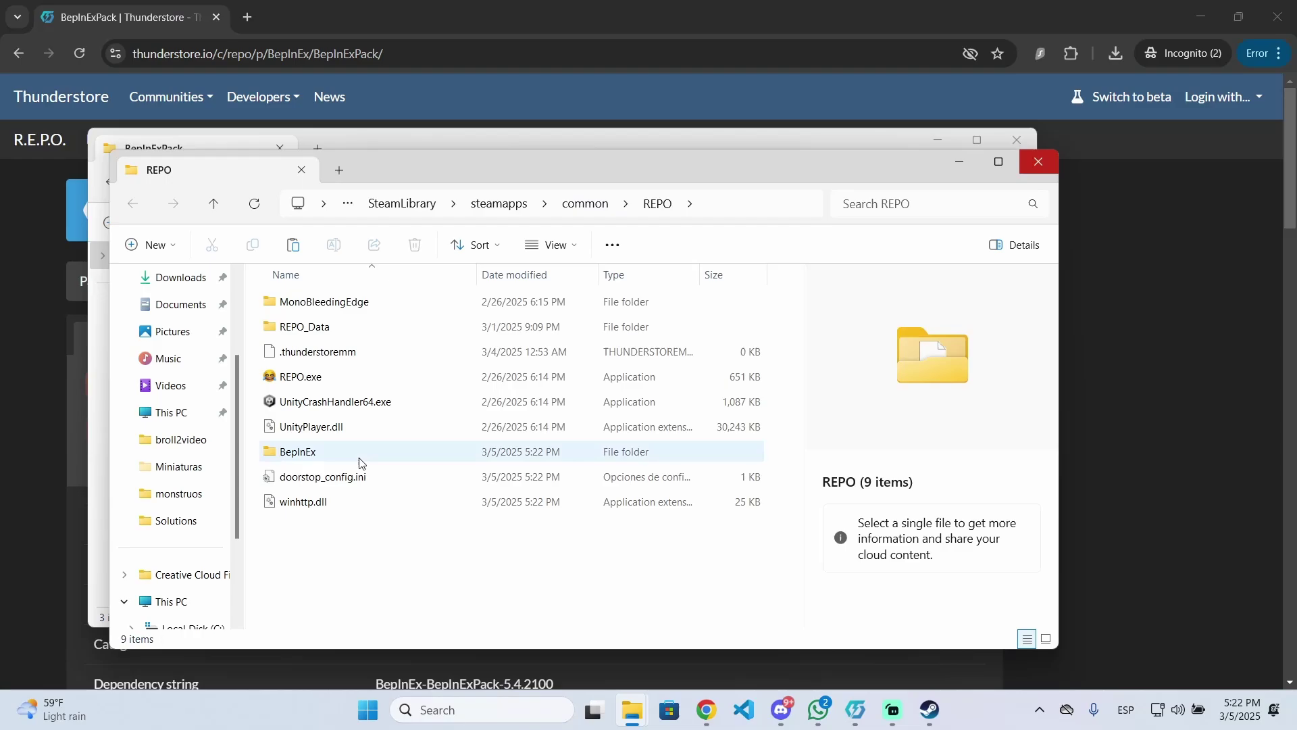
Step: Confirm BepInEx contains config and core, then return to the REPO folder
double_click(310, 458)
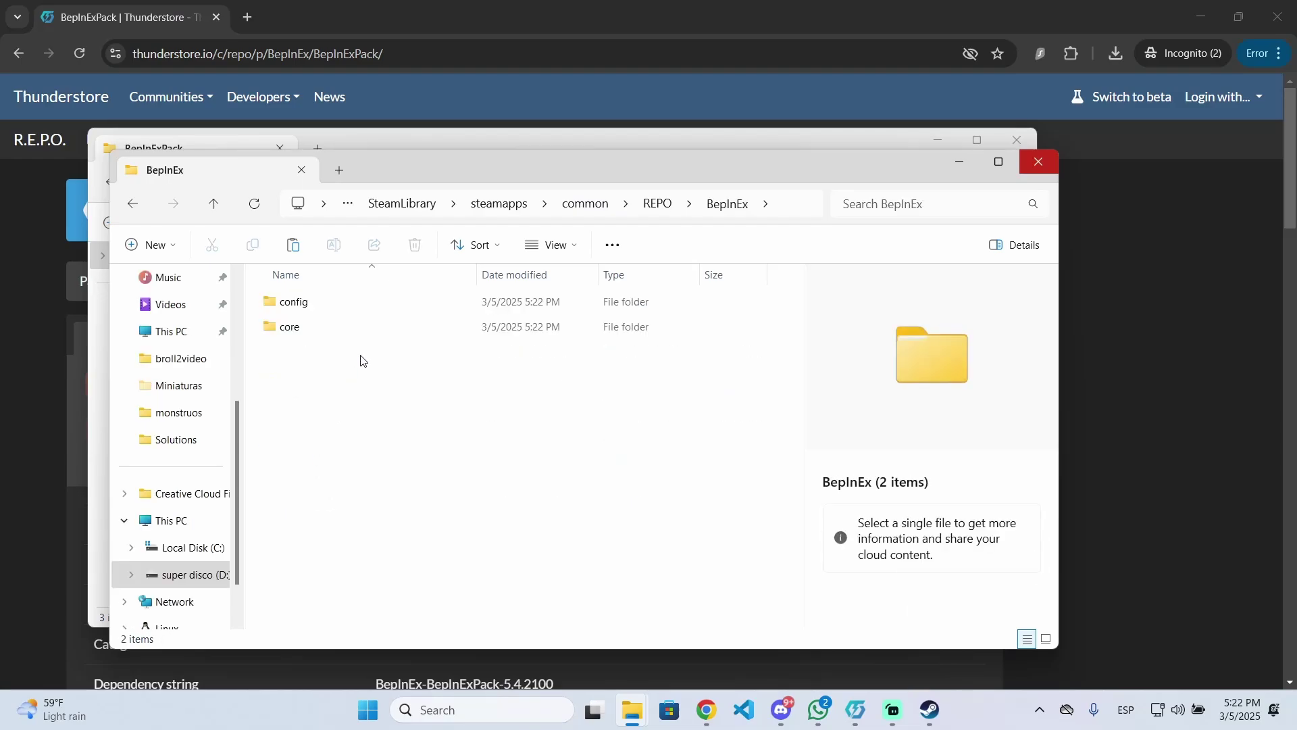
left_click(665, 204)
left_click(440, 530)
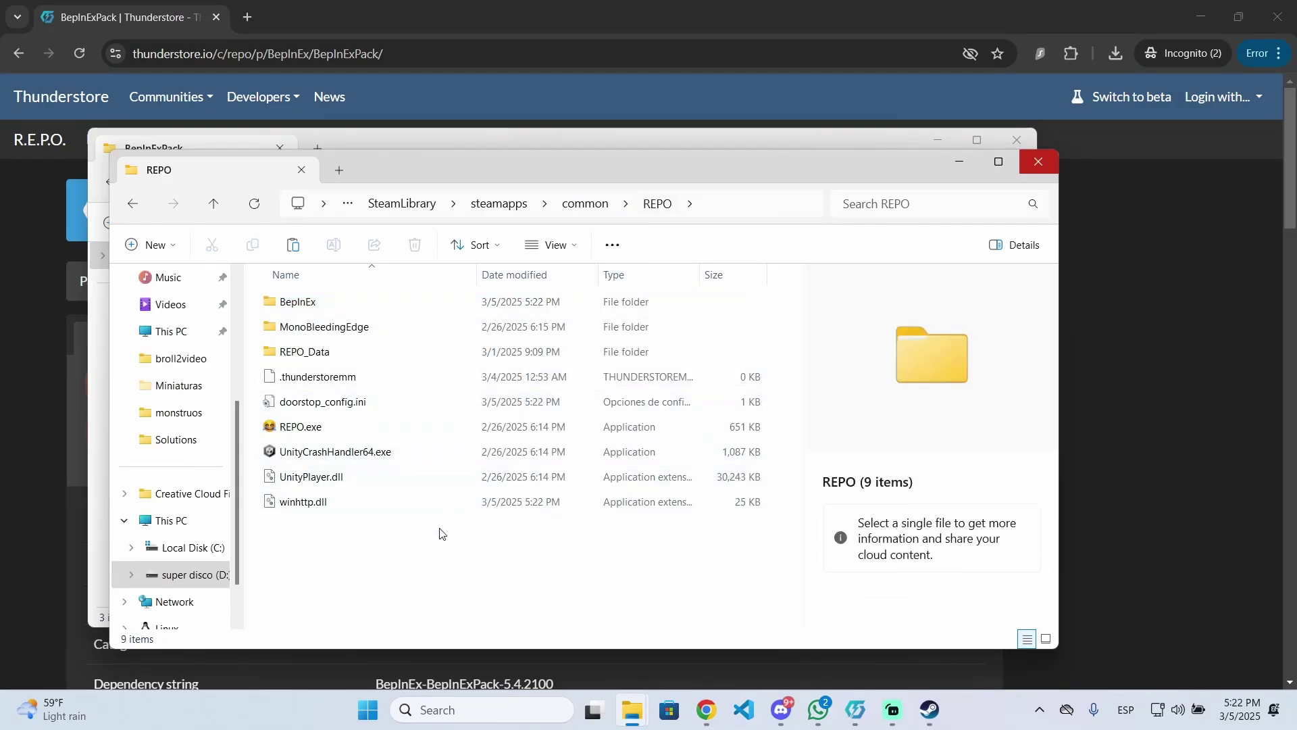
Step: Launch REPO.exe with the BepInEx console, then Quit Game and confirm YES
double_click(340, 434)
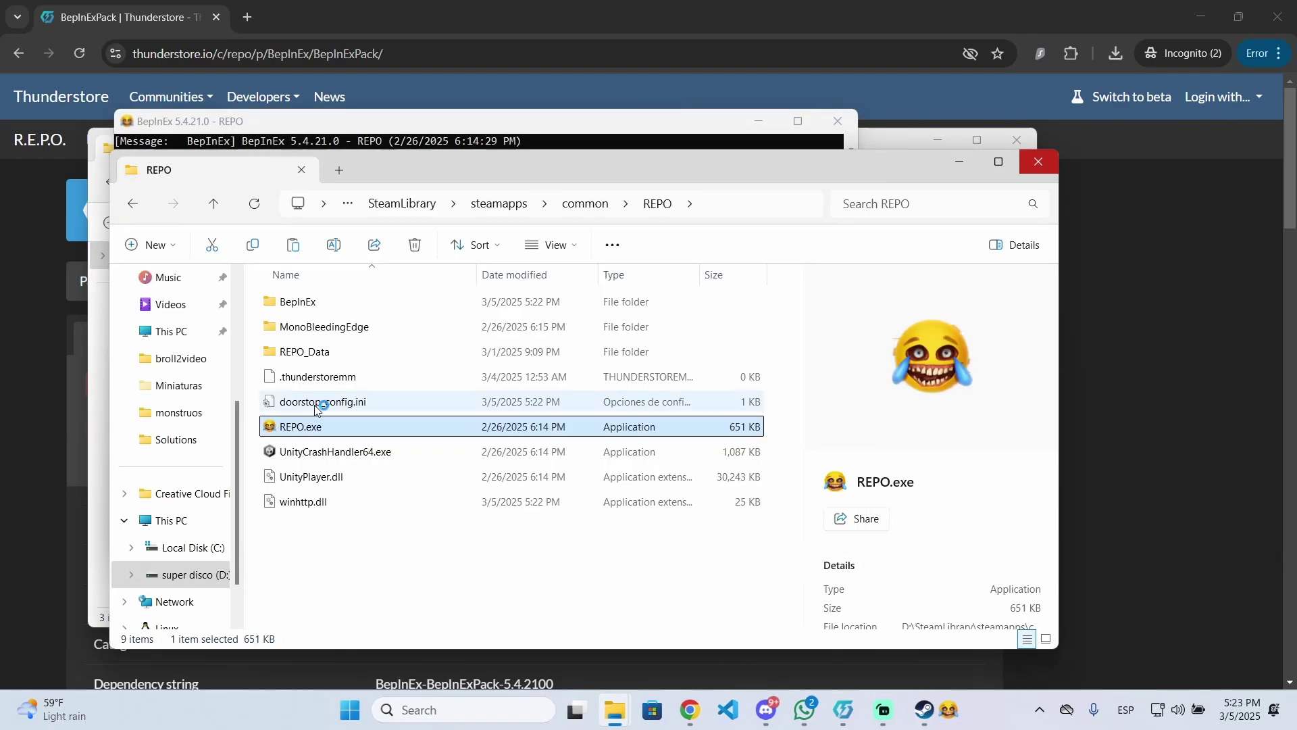
left_click(949, 711)
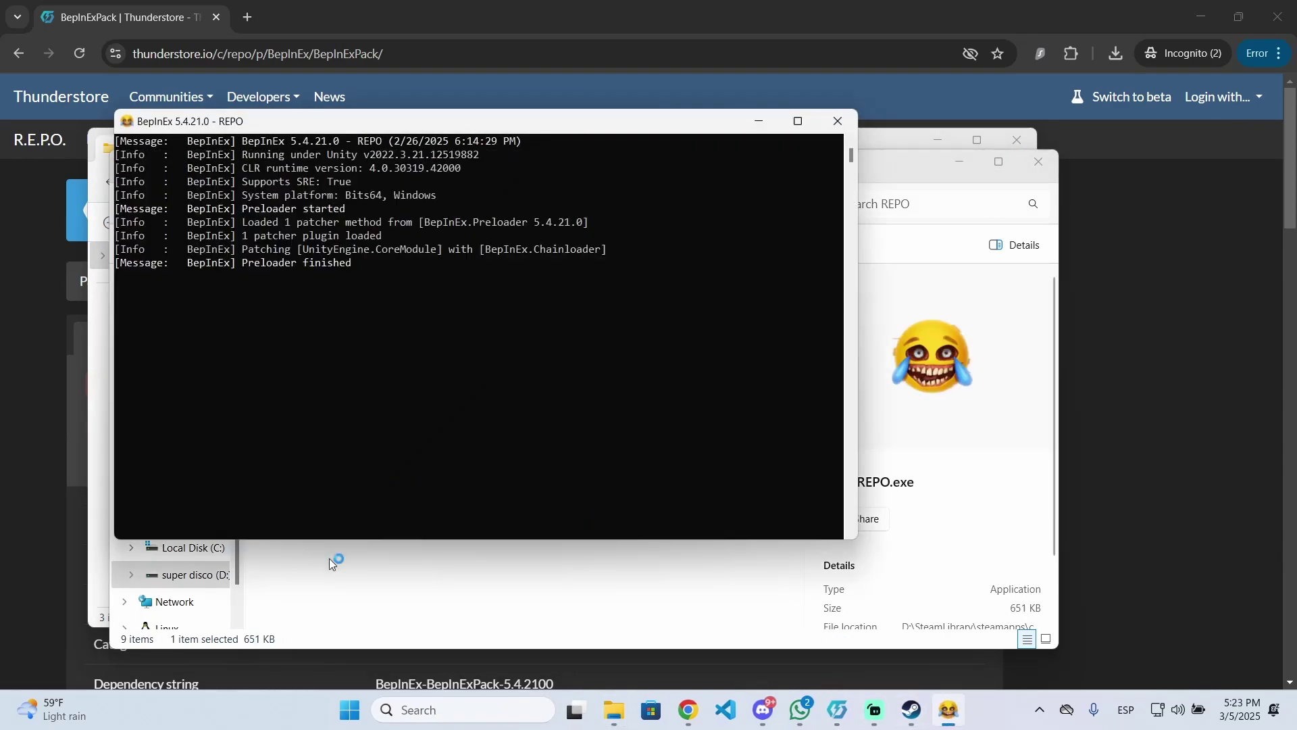
left_click(310, 575)
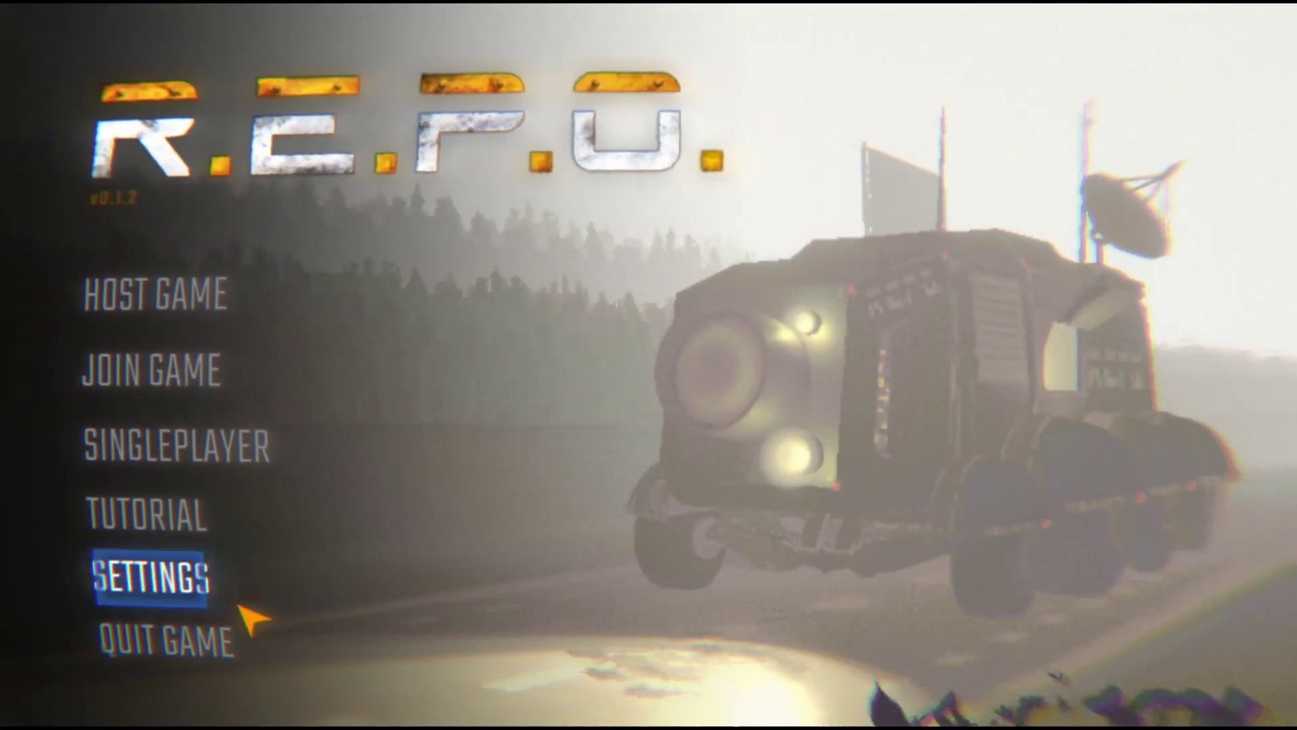
left_click(217, 654)
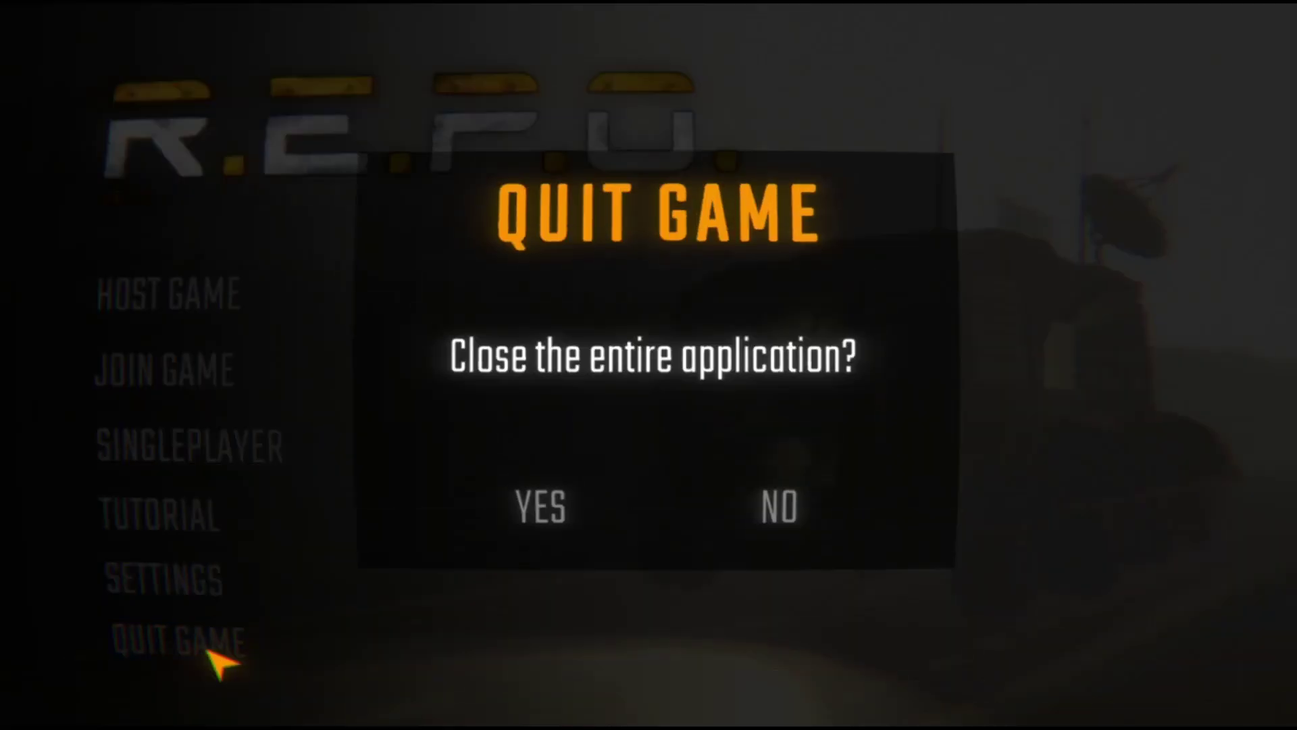
left_click(568, 505)
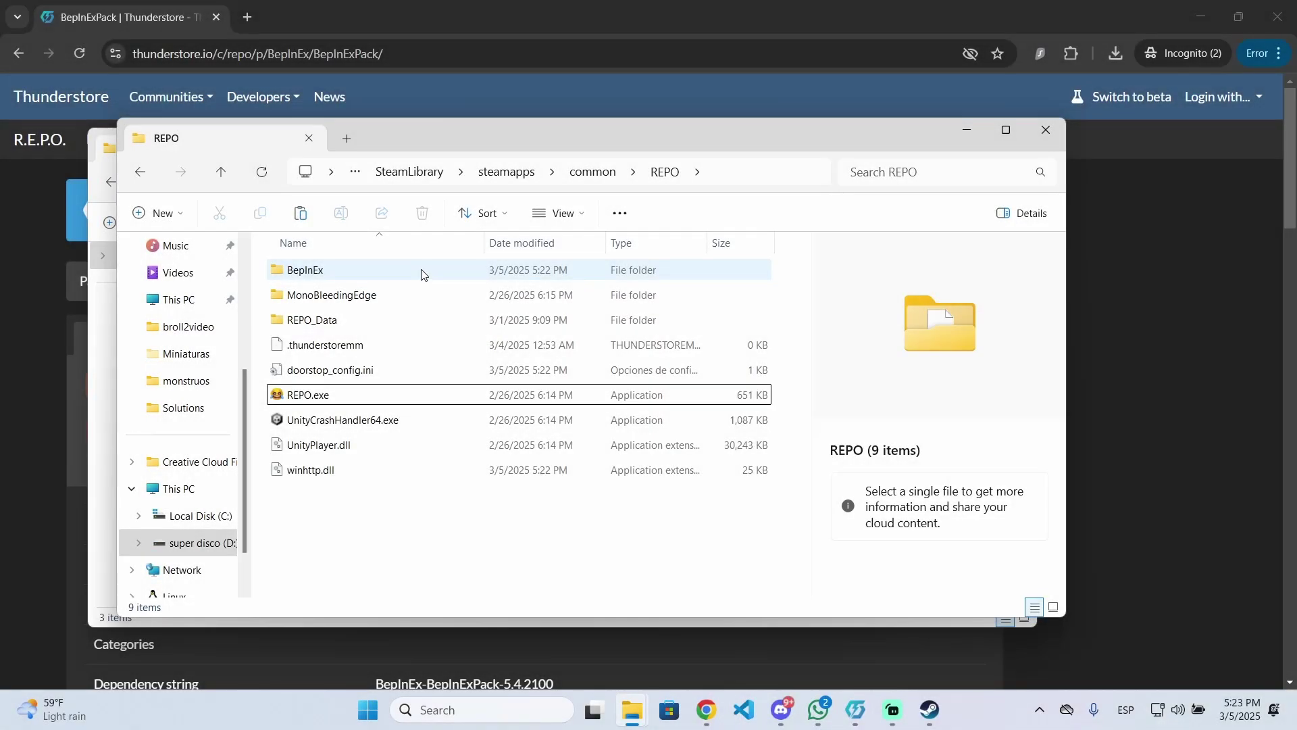
Step: Check BepInEx's six generated items and the empty plugins folder, then return to Chrome
double_click(419, 271)
left_click_drag(337, 478, 373, 256)
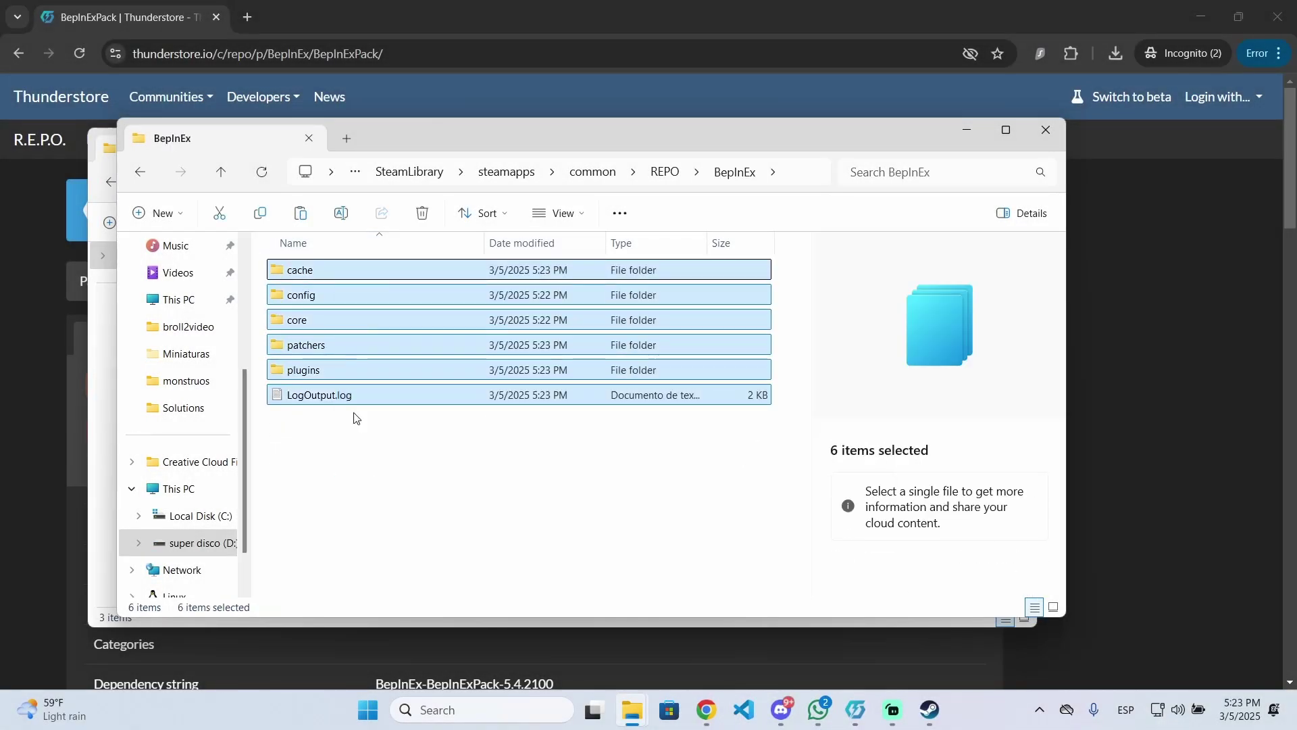
left_click_drag(290, 472, 373, 256)
left_click(354, 372)
double_click(353, 373)
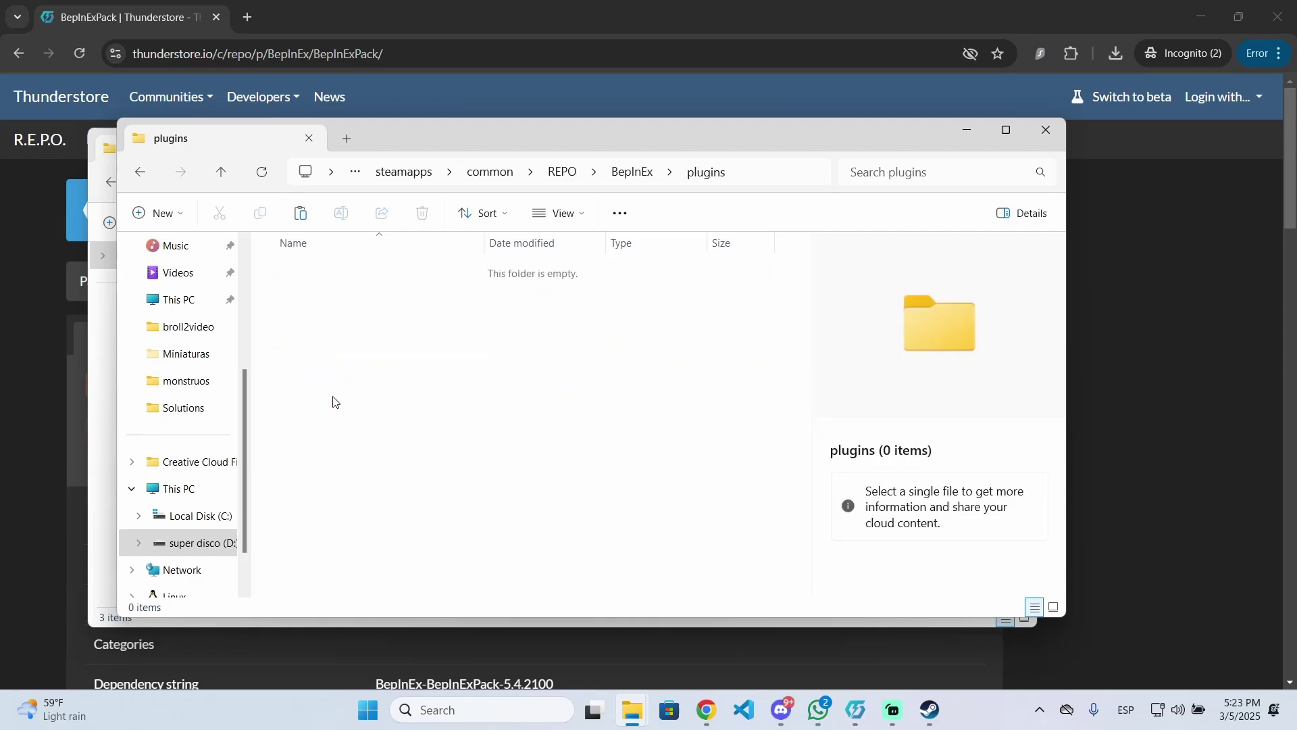
left_click_drag(317, 405, 410, 296)
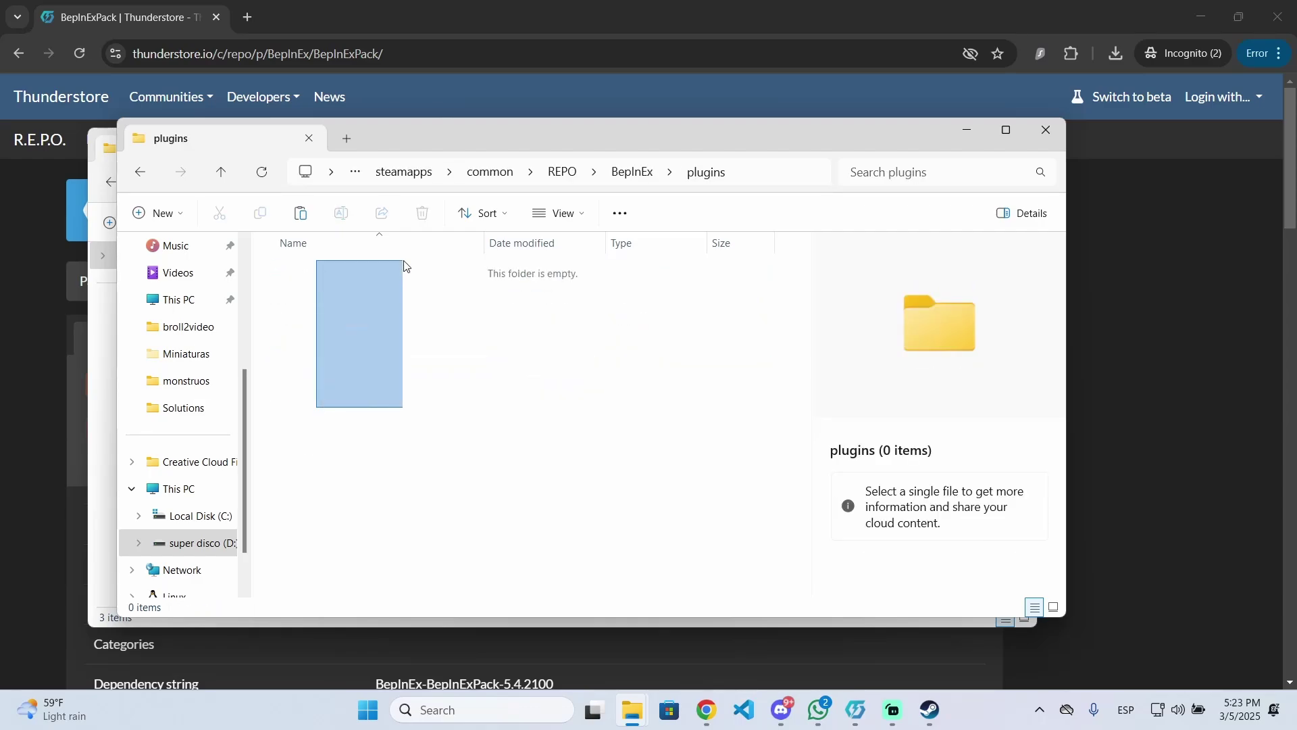
left_click(1177, 301)
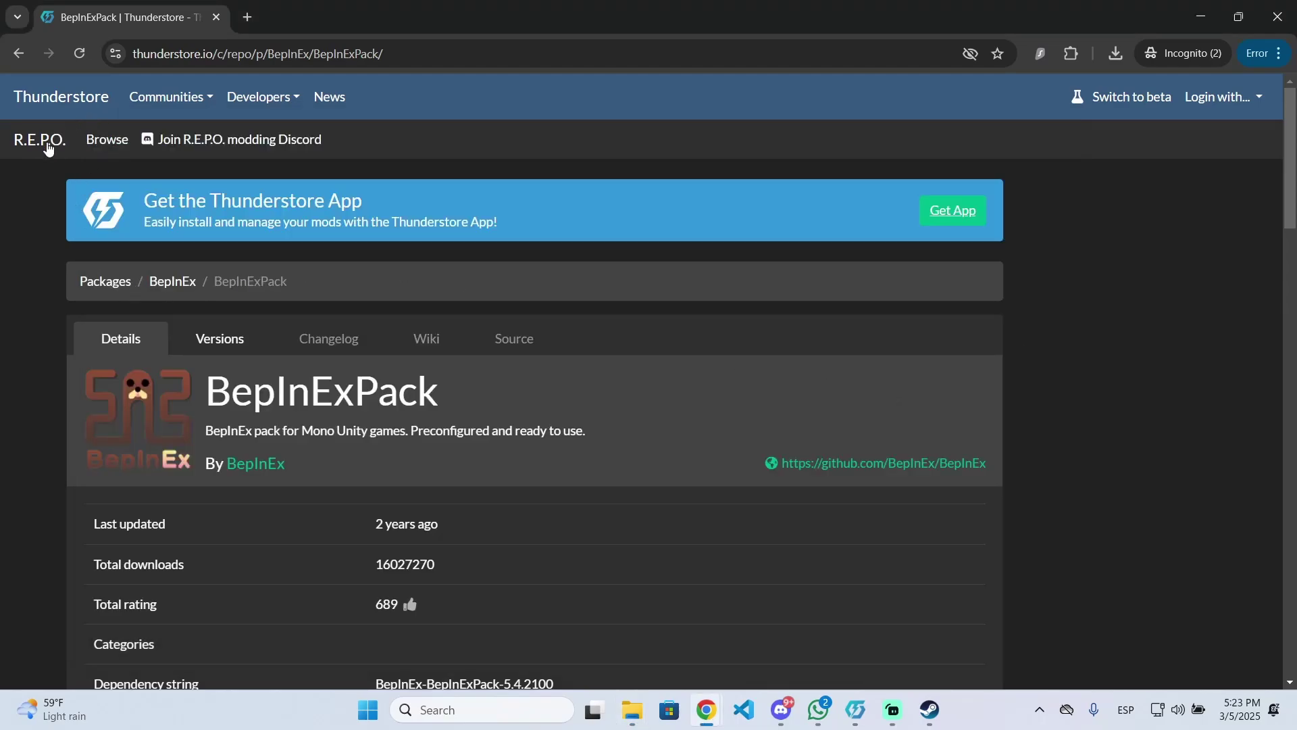
scroll(59, 303, "down", 2)
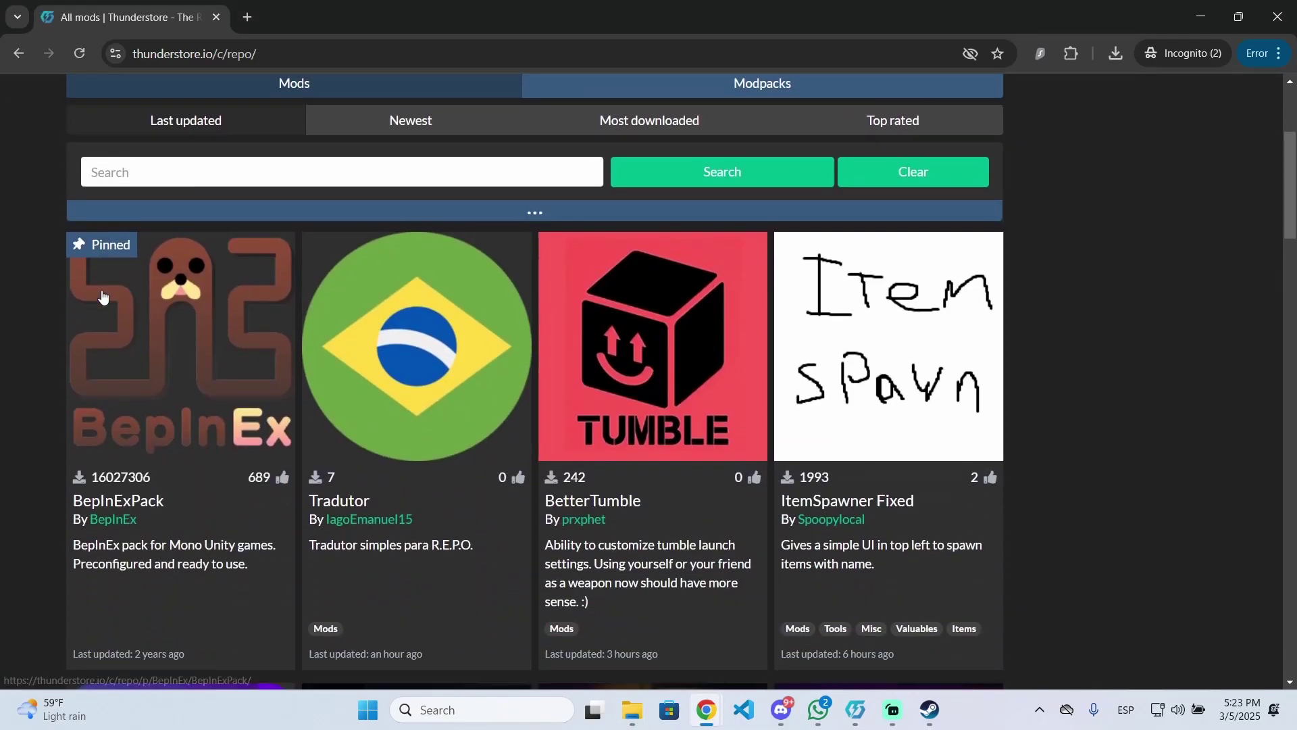
scroll(117, 284, "down", 1)
scroll(116, 285, "down", 3)
scroll(160, 290, "down", 3)
scroll(158, 290, "up", 2)
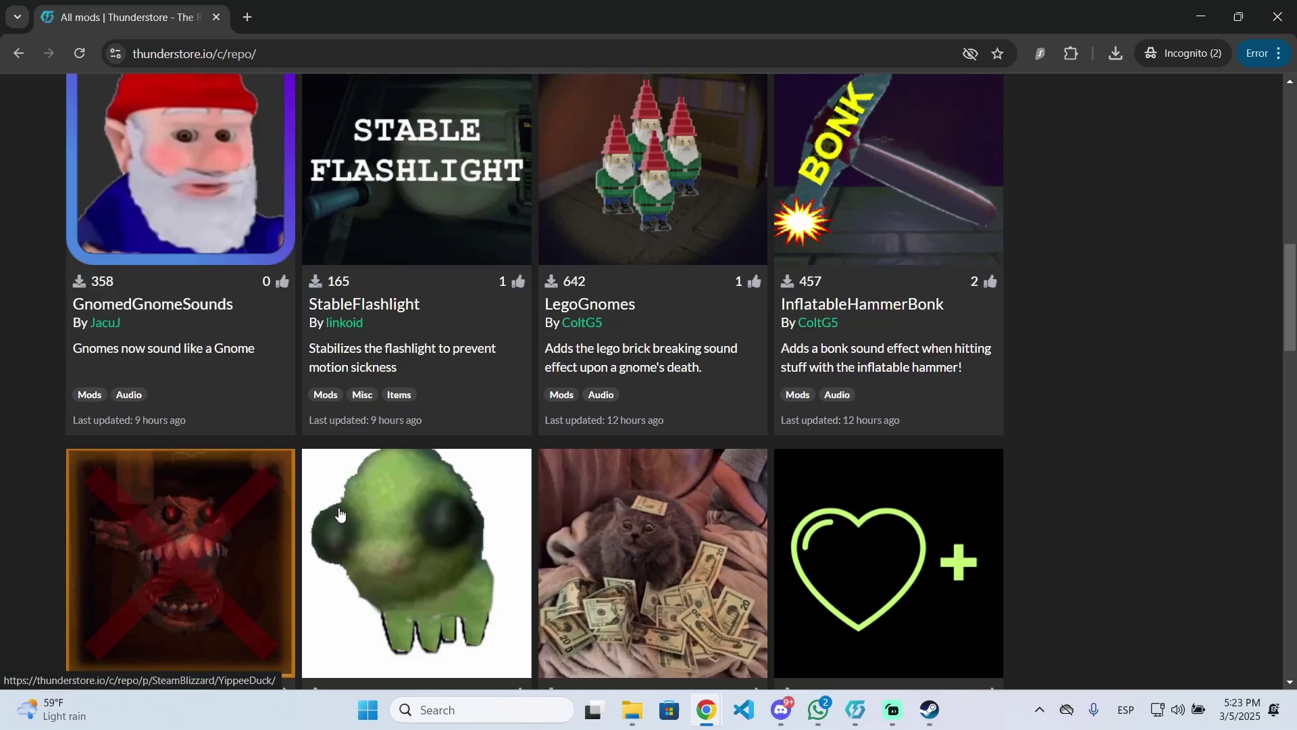
scroll(351, 525, "up", 8)
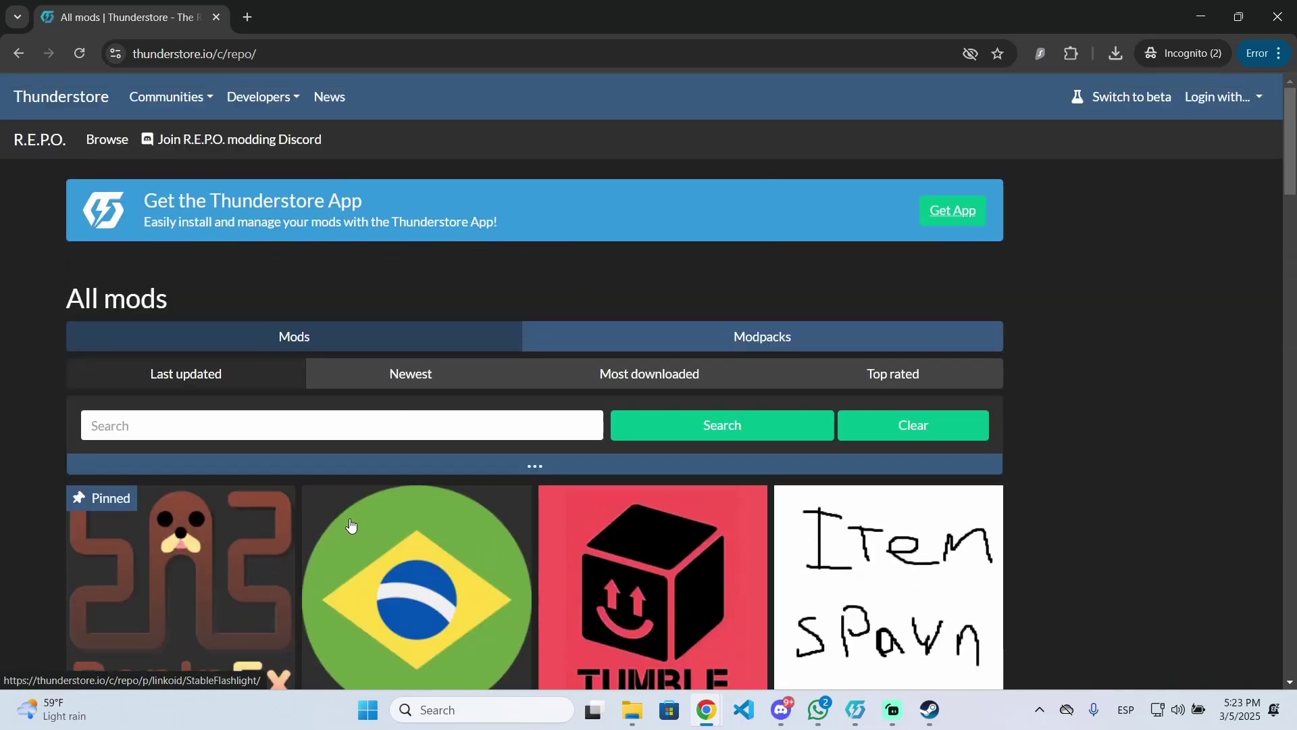
Step: Sort R.E.P.O. mods by Newest, Most downloaded, then Top rated, and open MoreStamina
left_click(408, 376)
left_click(629, 377)
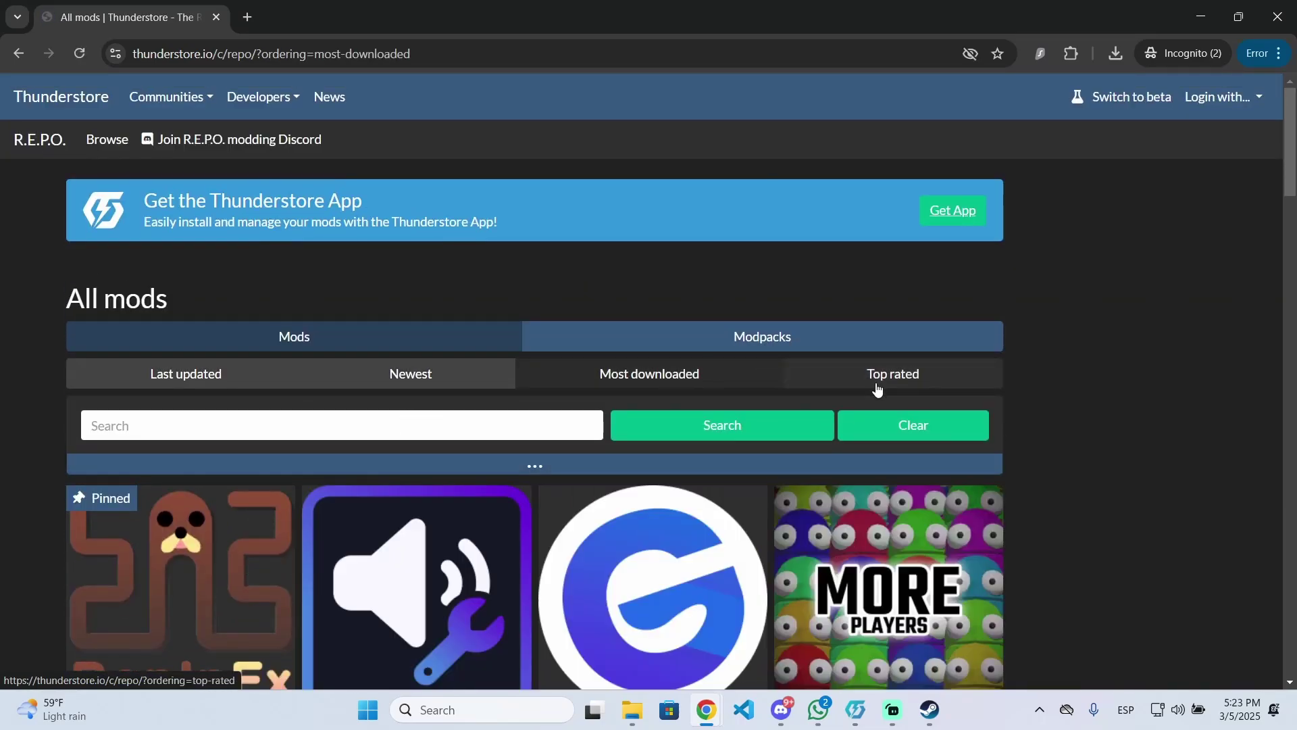
left_click(884, 383)
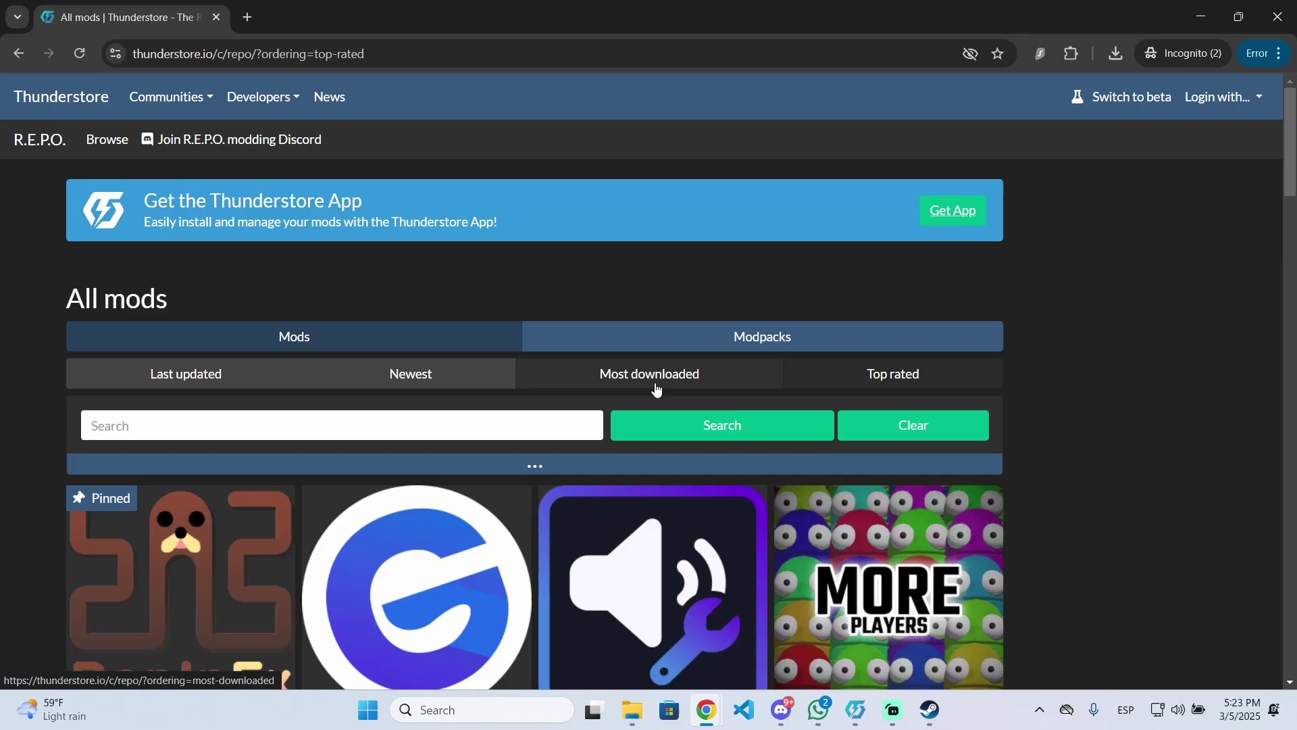
scroll(744, 415, "down", 4)
scroll(740, 431, "down", 1)
scroll(741, 431, "down", 2)
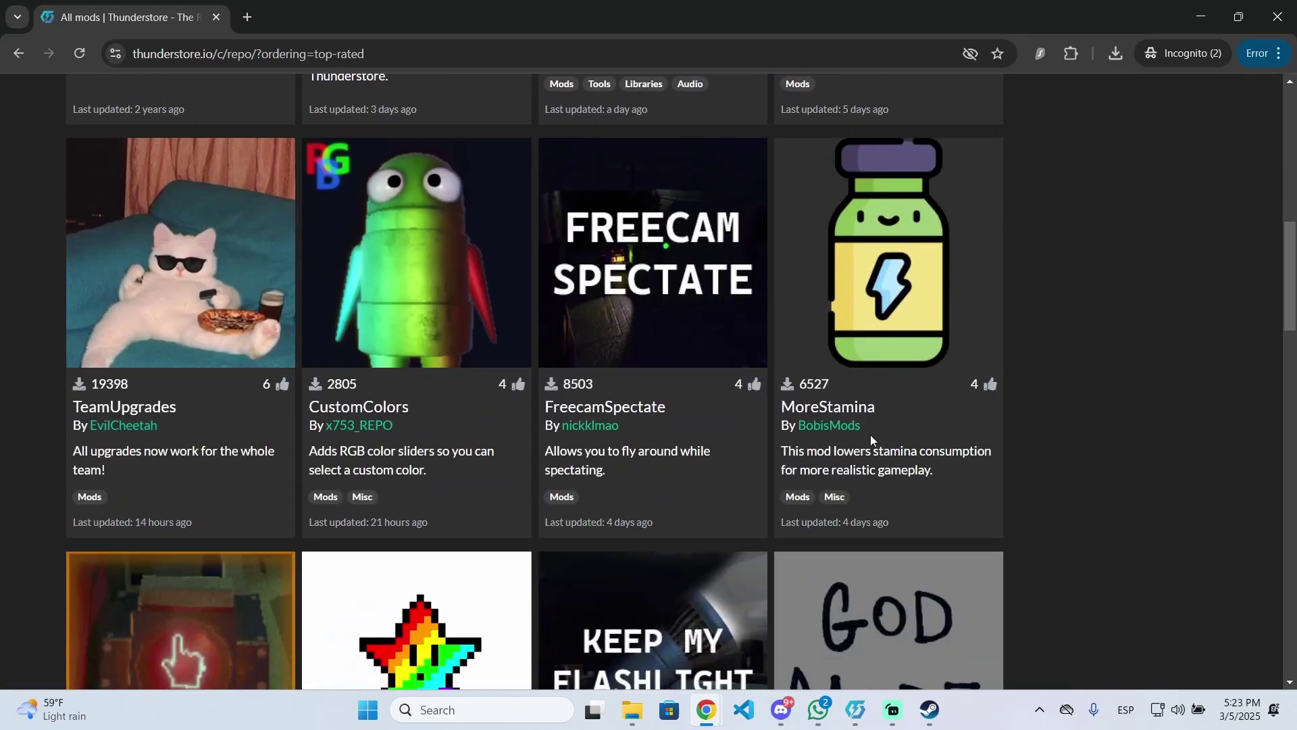
left_click(884, 285)
scroll(646, 444, "down", 3)
scroll(755, 382, "down", 1)
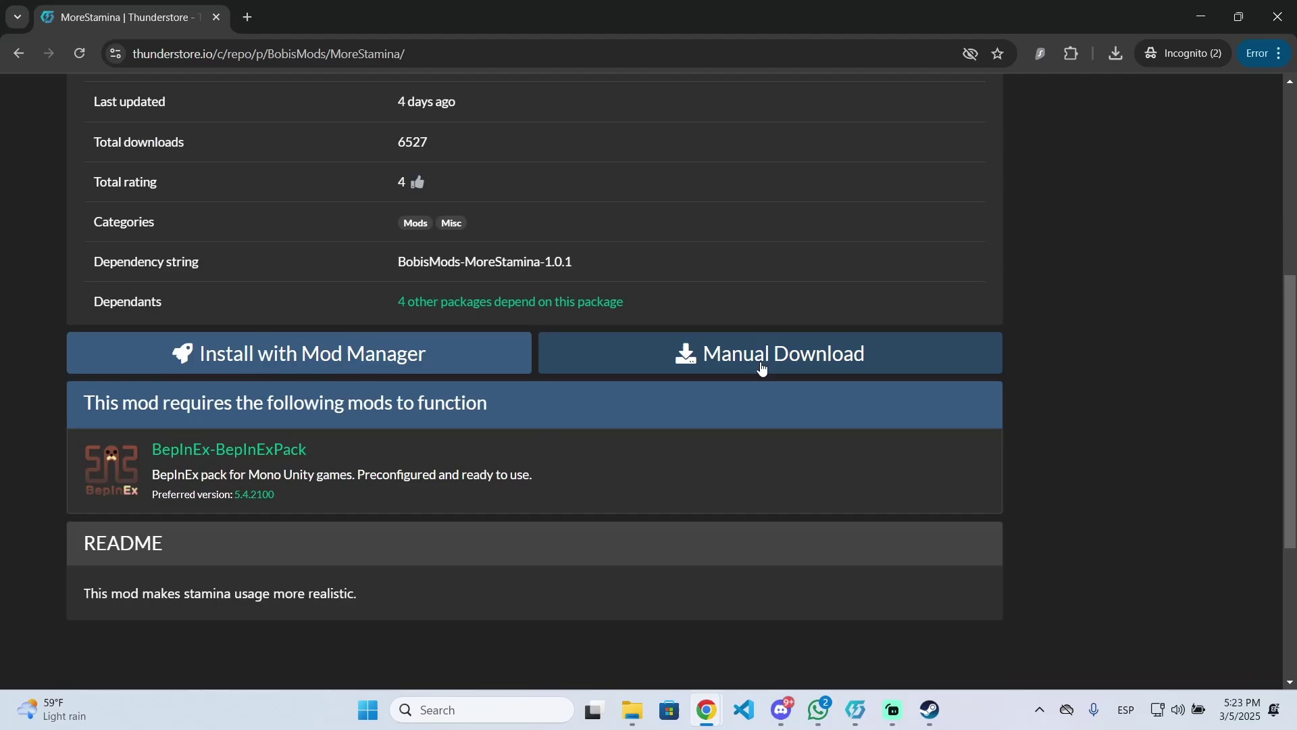
Step: Save BobisMods-MoreStamina-1.0.1.zip via Manual Download and open it from Chrome's downloads
left_click(760, 368)
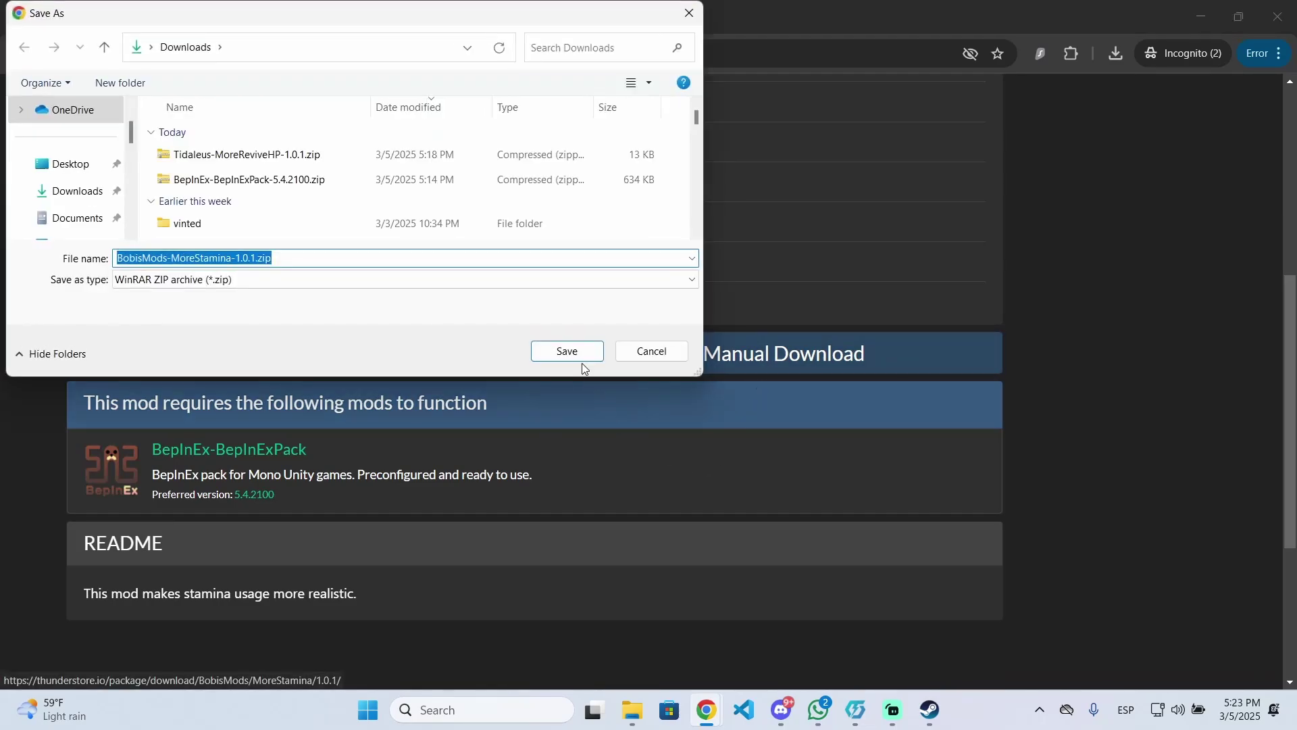
left_click(581, 361)
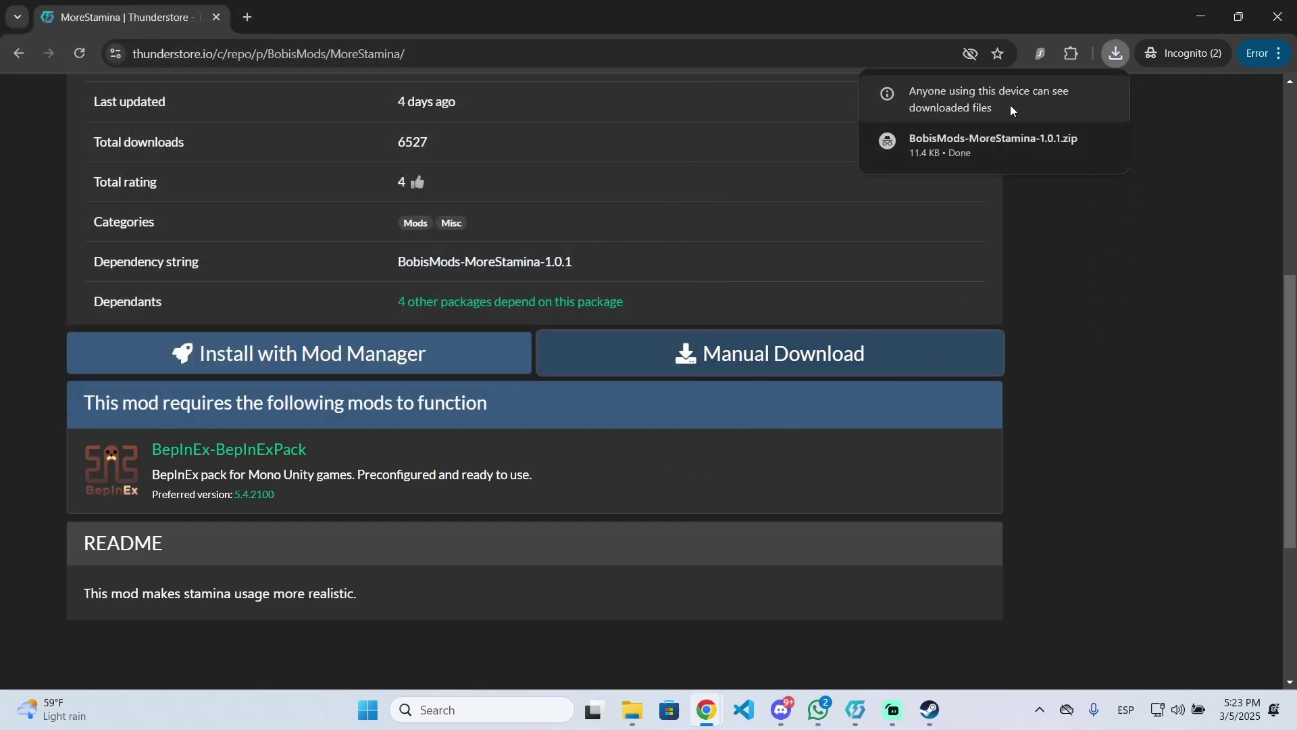
left_click(952, 148)
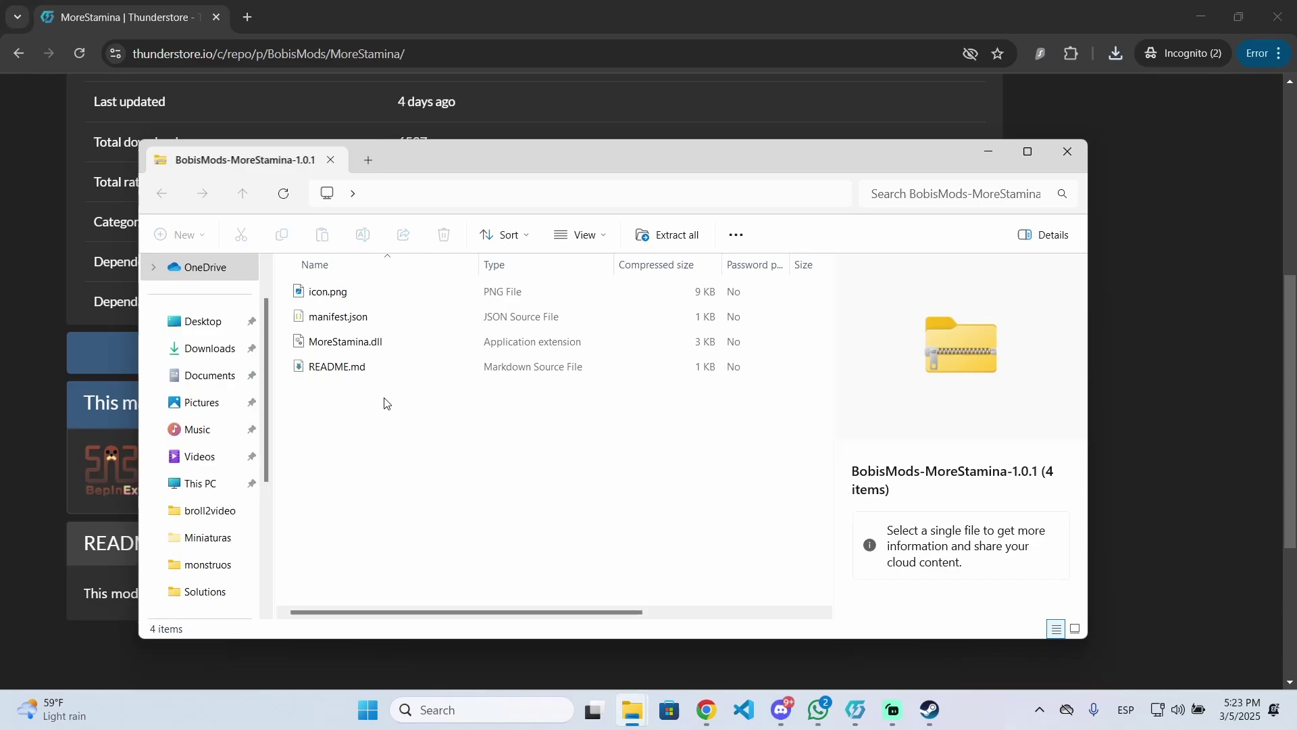
Step: Copy MoreStamina.dll into BepInEx/plugins, then return to the REPO game folder
left_click(376, 345)
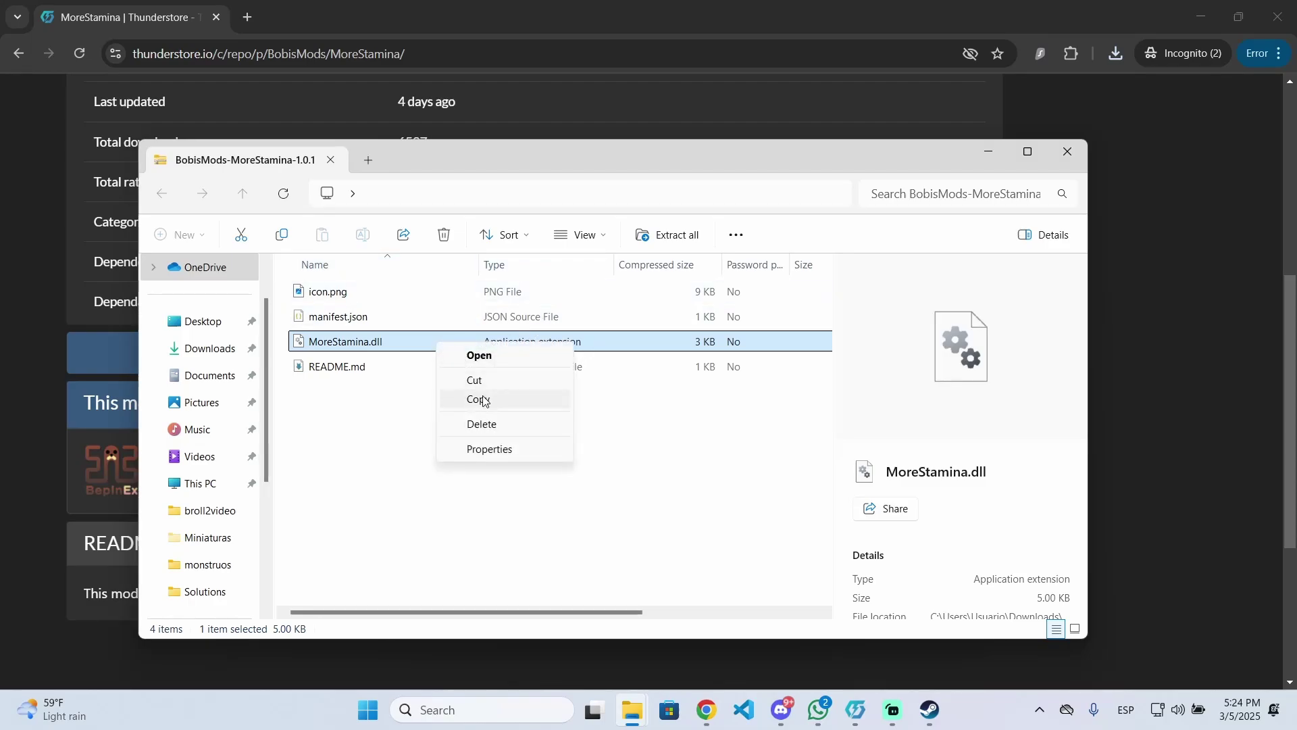
left_click(483, 400)
mouse_move(632, 710)
left_click(631, 623)
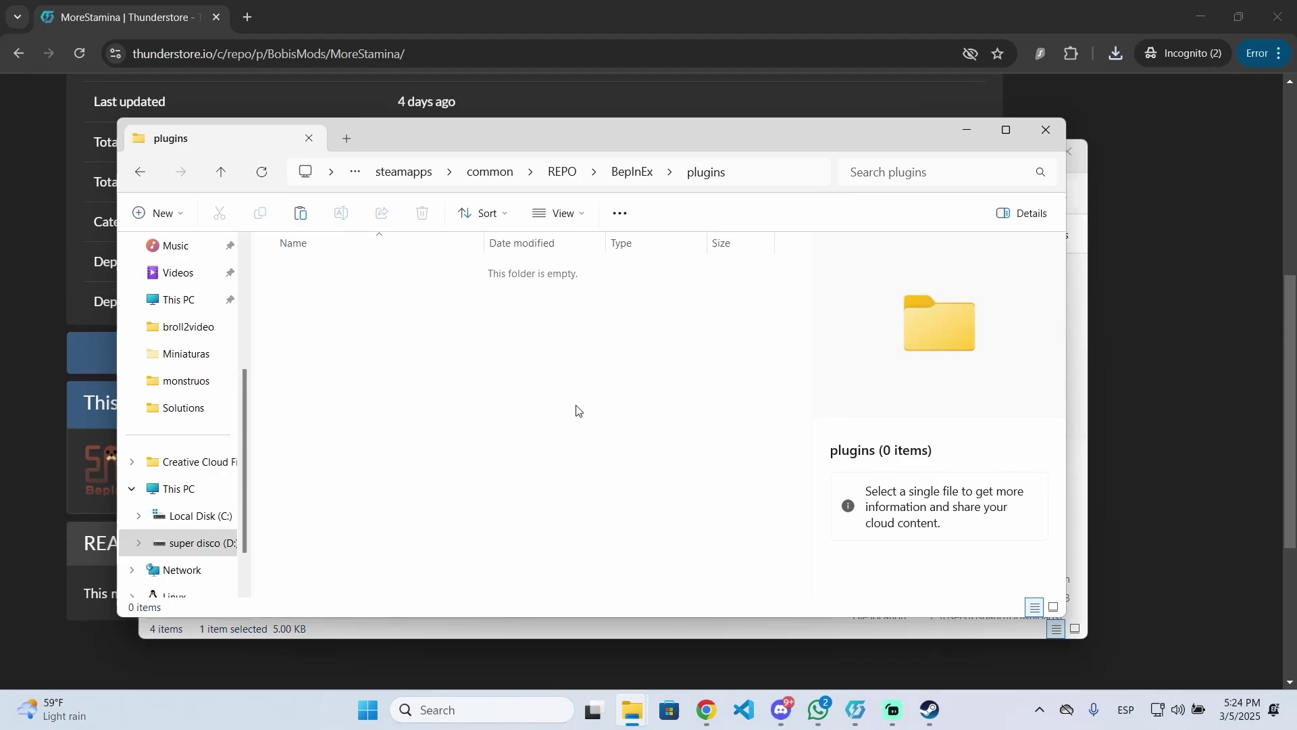
right_click(544, 336)
left_click(557, 351)
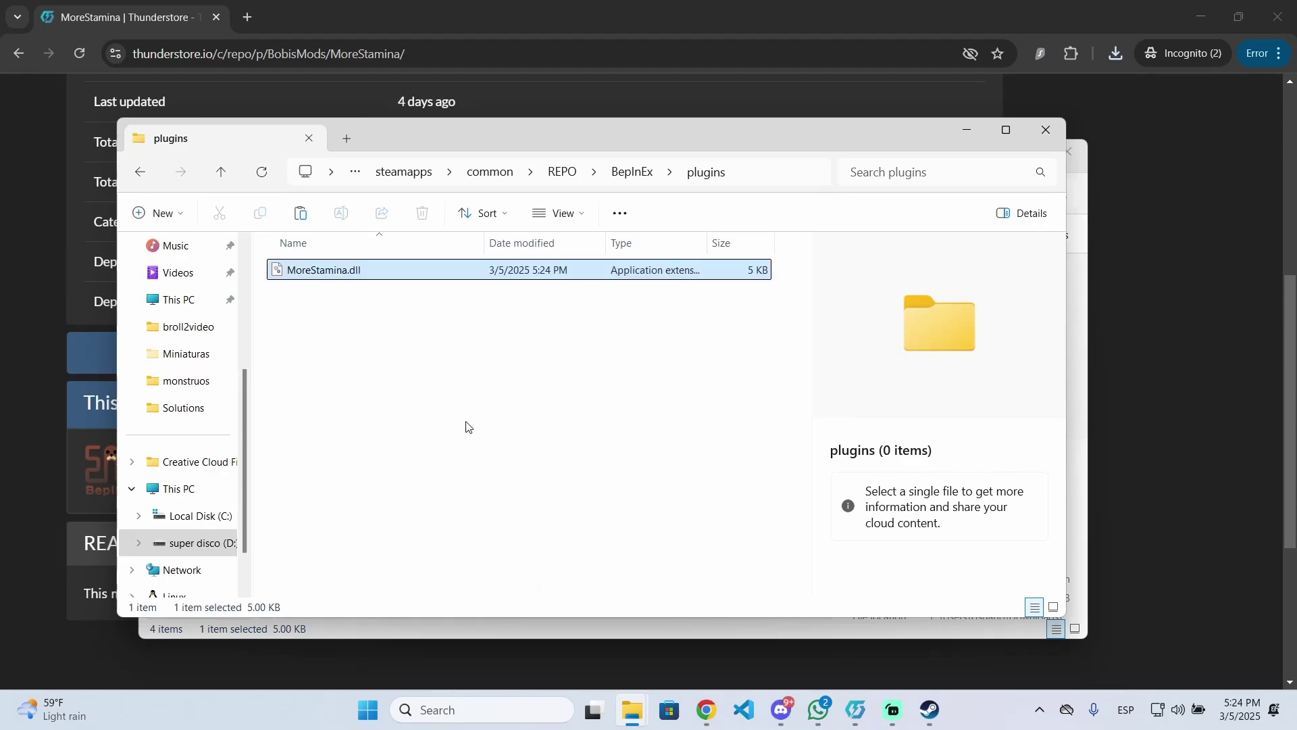
left_click(561, 173)
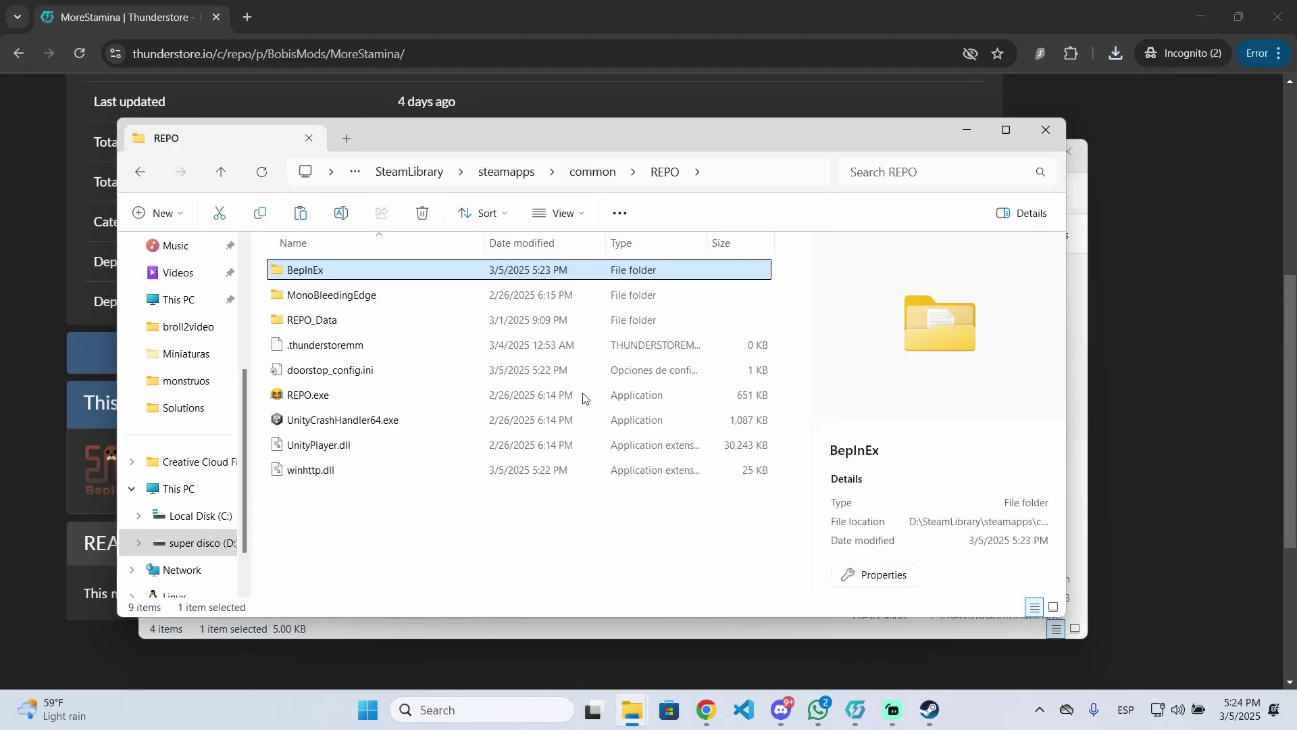
Step: Launch REPO.exe with MoreStamina installed and bring the BepInEx console to the front
double_click(426, 395)
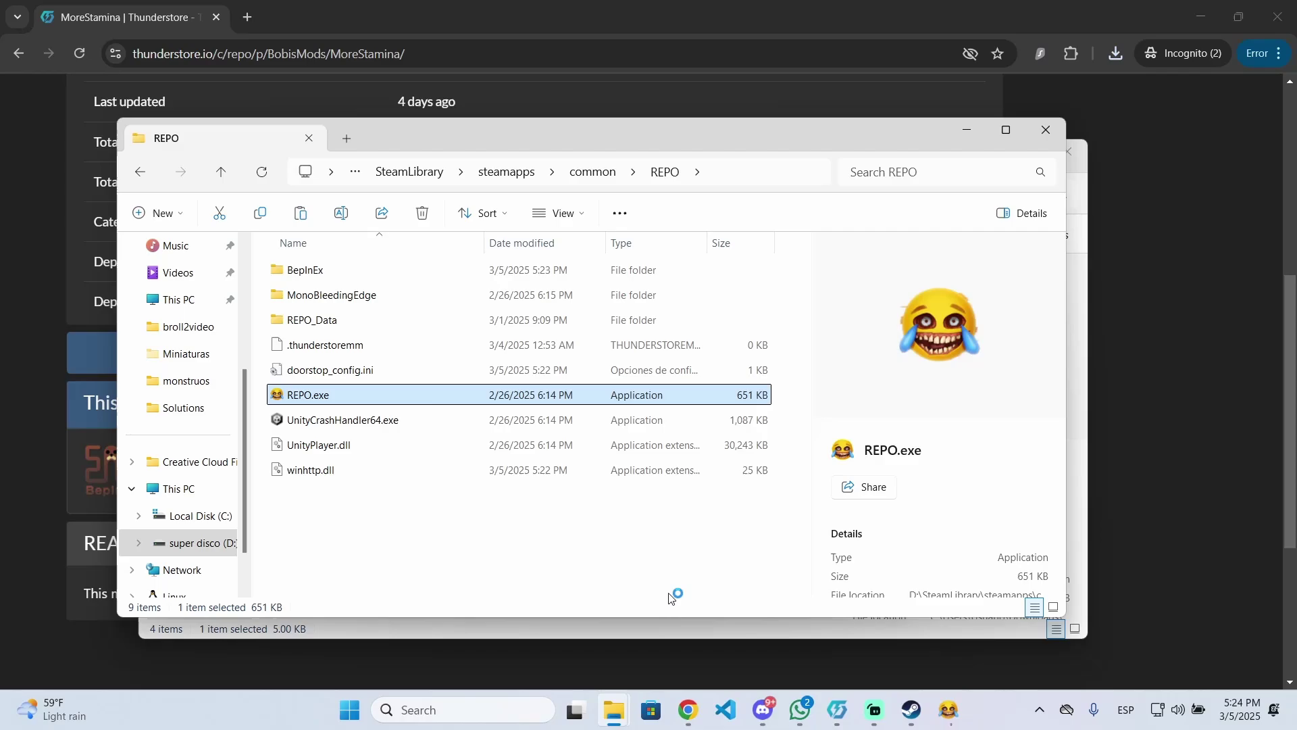
left_click(947, 641)
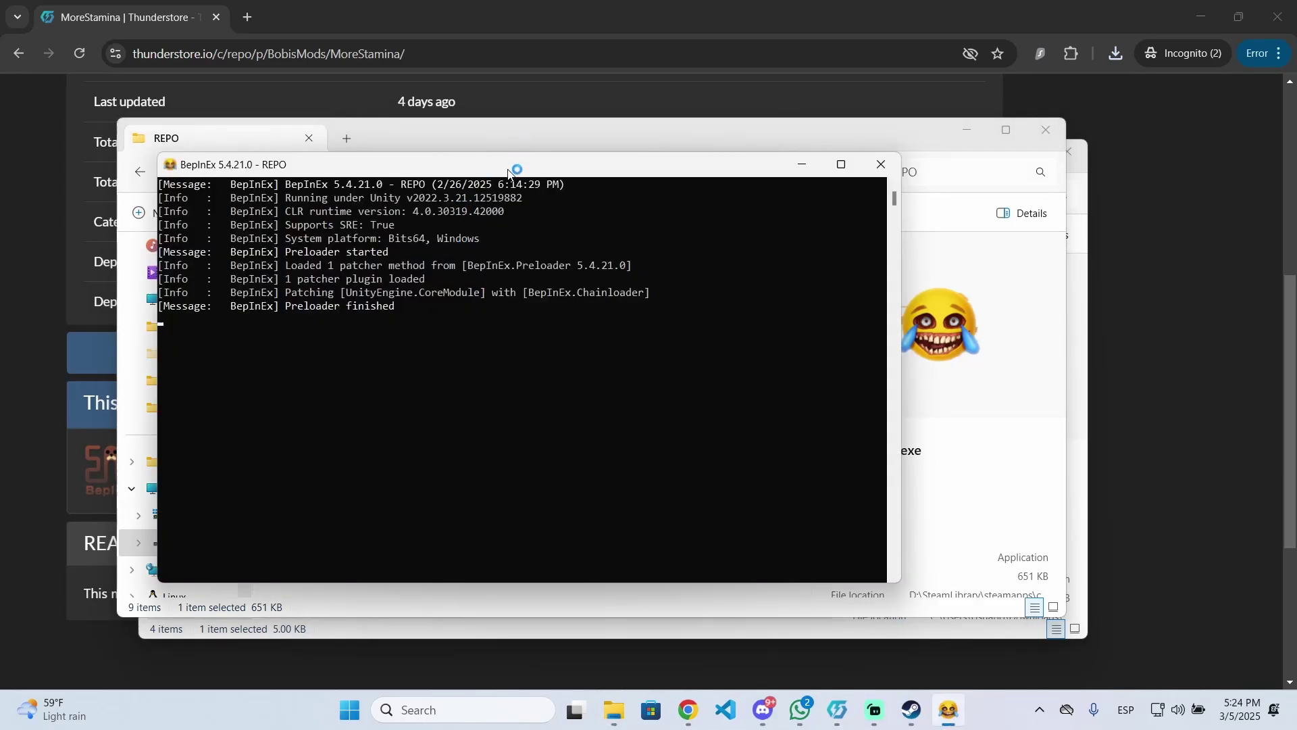